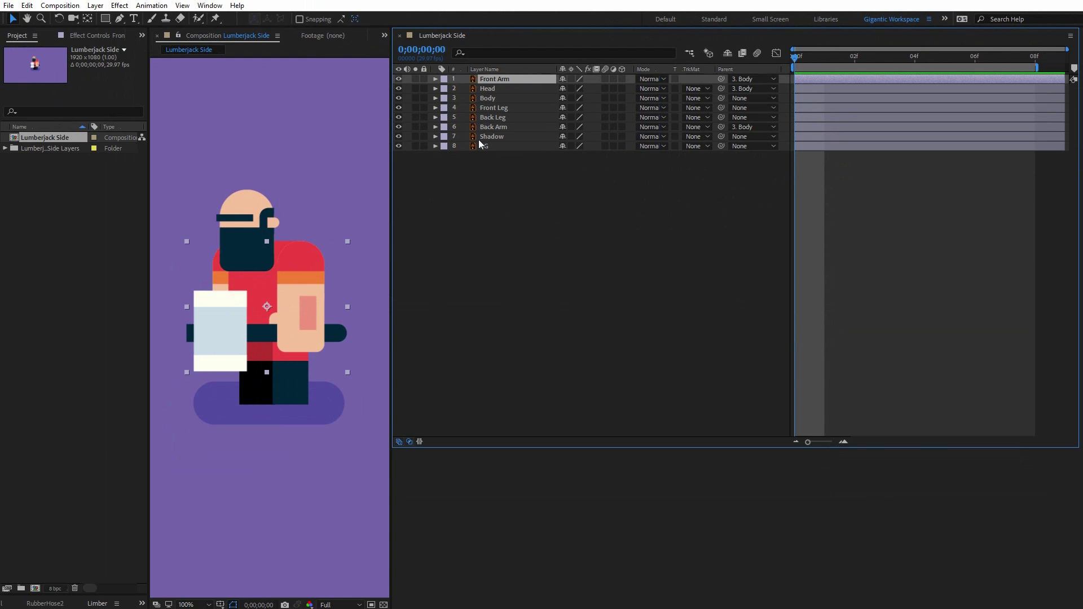
Move the Front Arm layer's anchor point to the centre of the shoulder, soloing the layer only while adjusting it.
{"action": "left_click", "coordinate": [415, 79]}
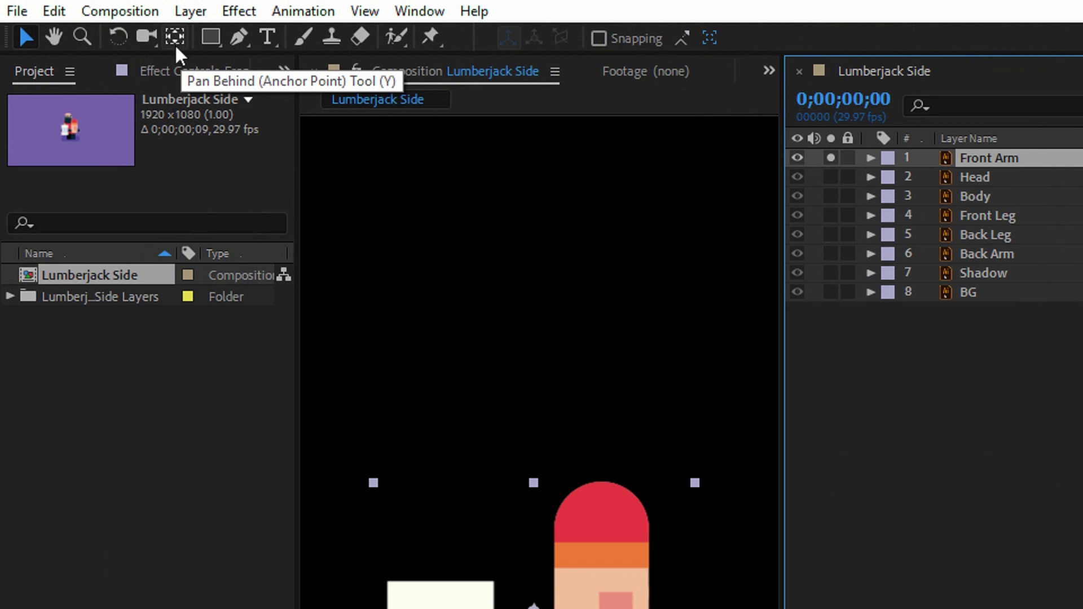
{"action": "left_click", "coordinate": [175, 38]}
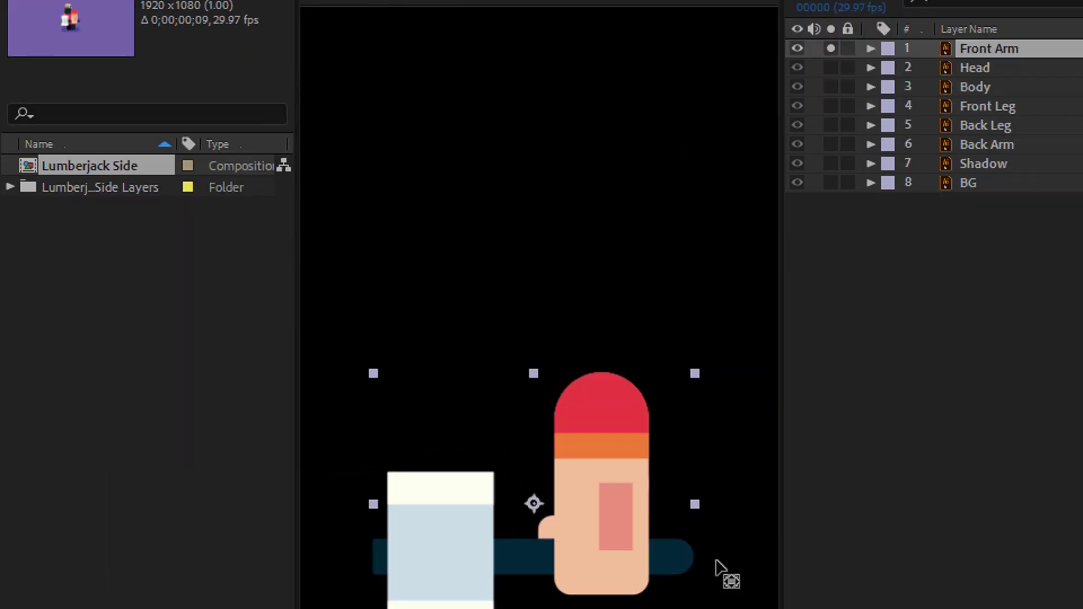
{"action": "left_click_drag", "start_coordinate": [532, 442], "coordinate": [562, 428]}
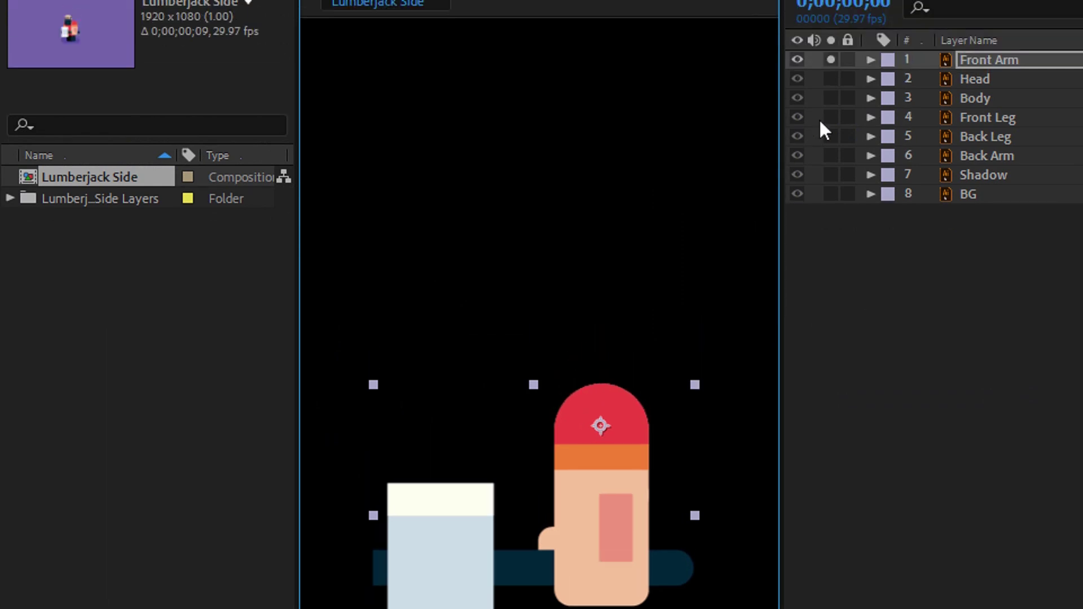
{"action": "left_click", "coordinate": [830, 152]}
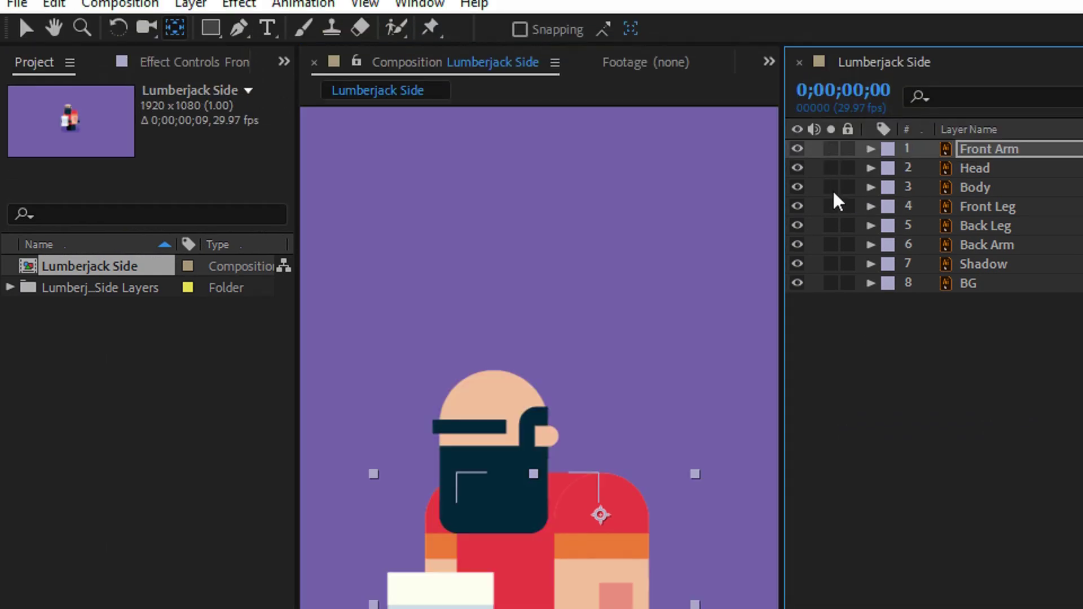
Move the Back Arm layer's anchor point up to its shoulder, soloing the layer only for the adjustment.
{"action": "left_click", "coordinate": [831, 243]}
{"action": "left_click", "coordinate": [474, 584]}
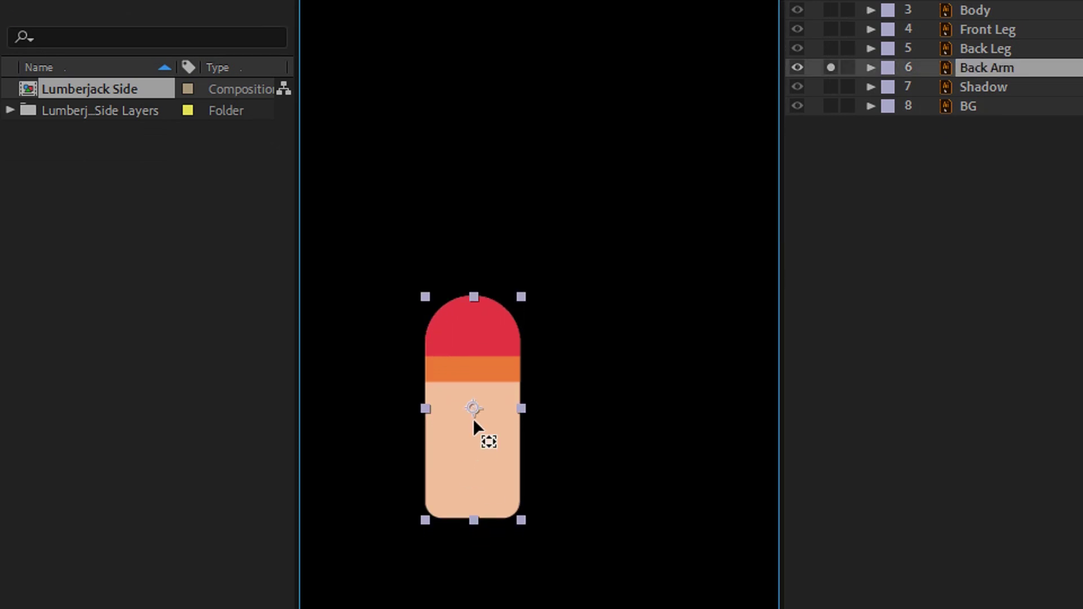
{"action": "left_click_drag", "start_coordinate": [470, 348], "coordinate": [471, 344]}
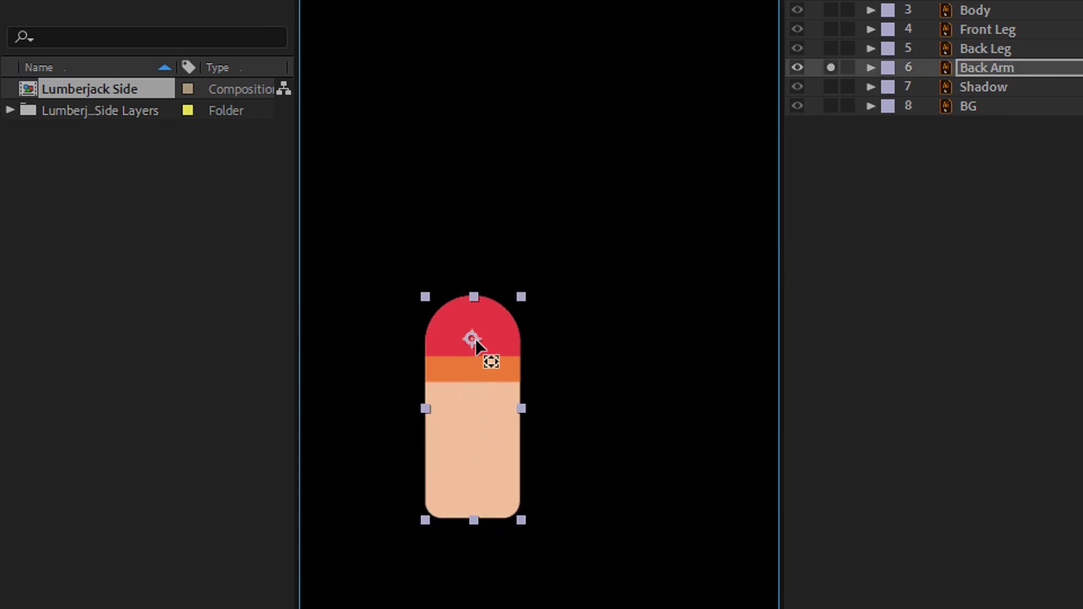
{"action": "left_click", "coordinate": [830, 67]}
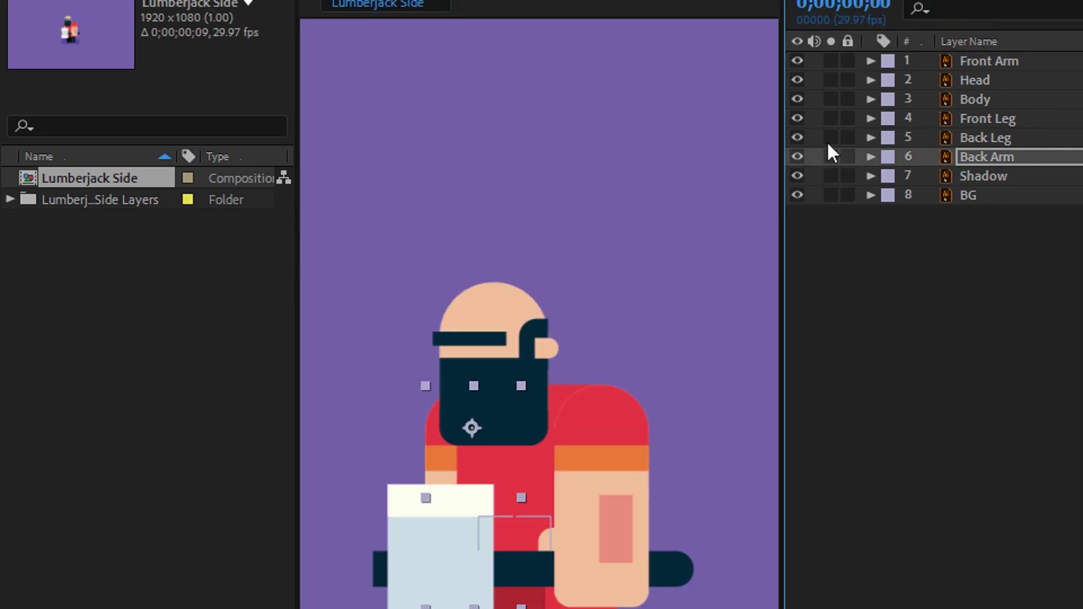
Solo the Front Leg layer, move its anchor point up to the hip, and turn the solo off again.
{"action": "left_click", "coordinate": [831, 118]}
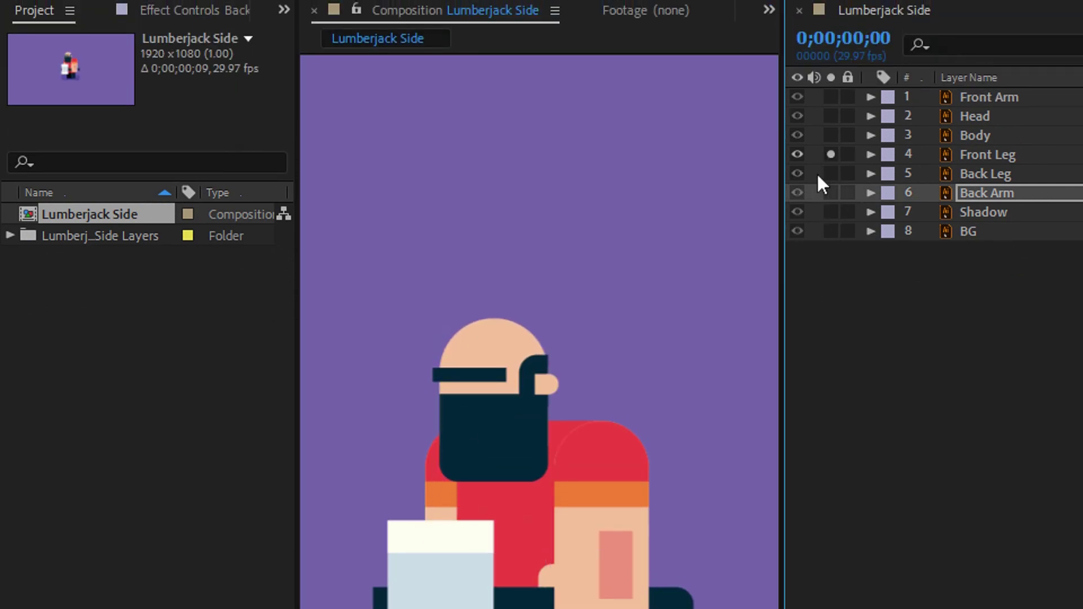
{"action": "left_click", "coordinate": [573, 537]}
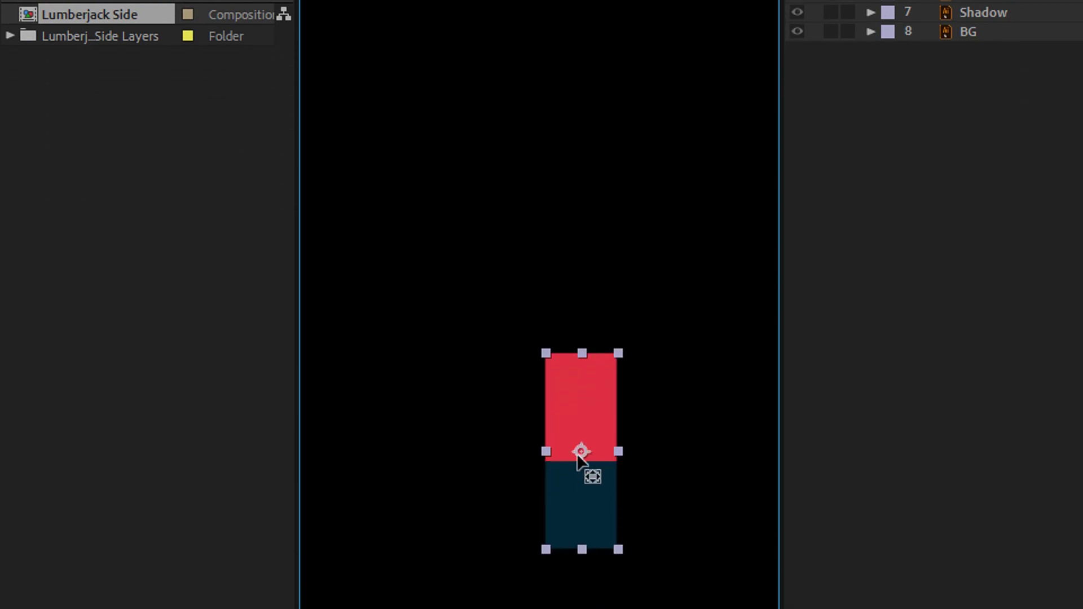
{"action": "left_click_drag", "start_coordinate": [579, 453], "coordinate": [580, 381]}
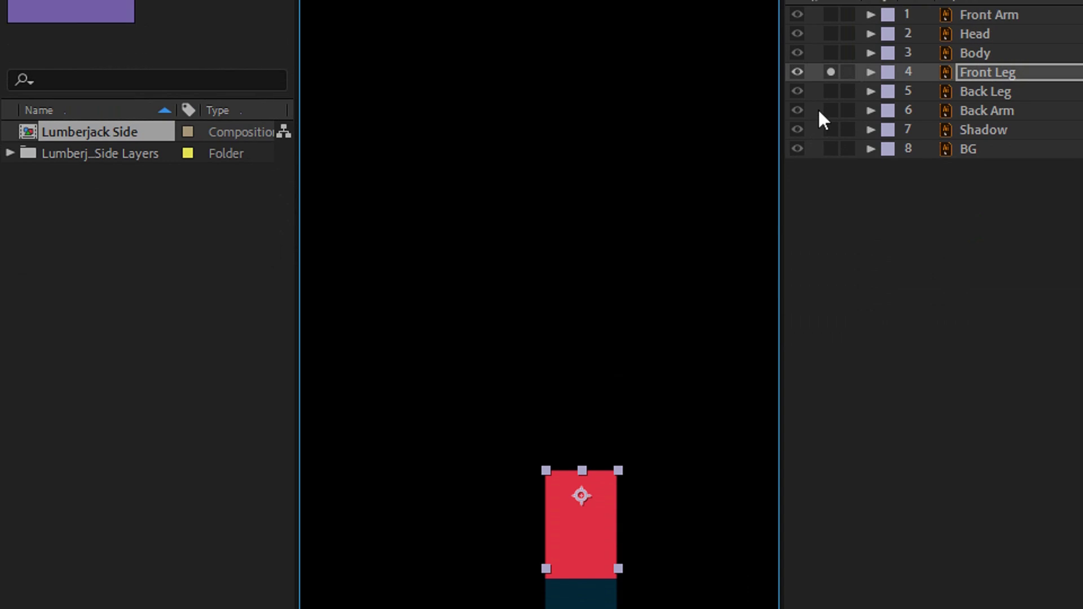
{"action": "left_click", "coordinate": [830, 71]}
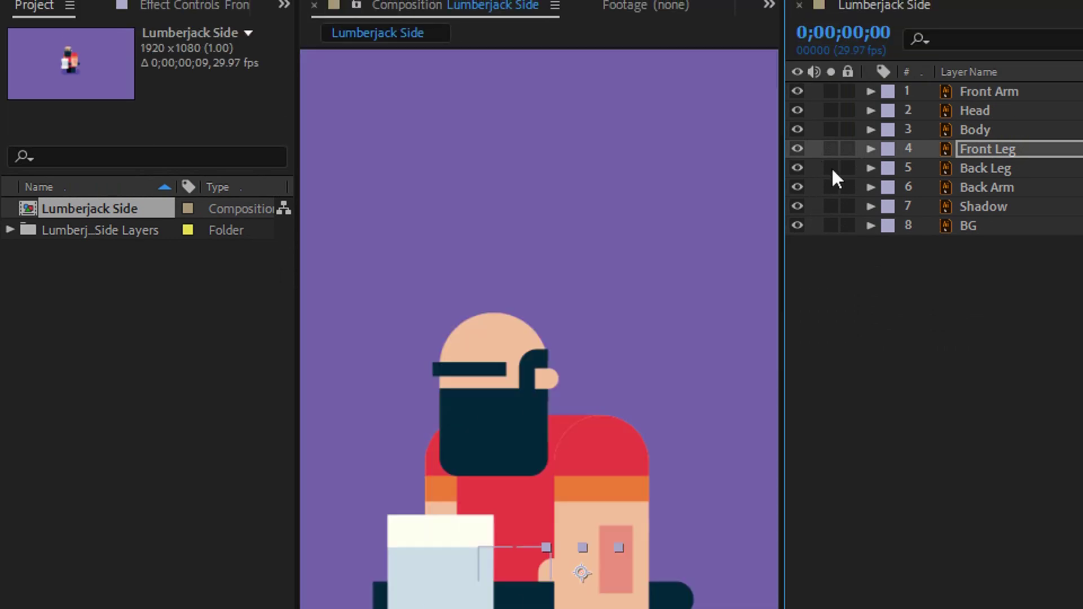
Solo the Back Leg layer, move its anchor point up to the hip, and show all layers again.
{"action": "left_click", "coordinate": [830, 91]}
{"action": "left_click", "coordinate": [911, 168]}
{"action": "left_click", "coordinate": [401, 436]}
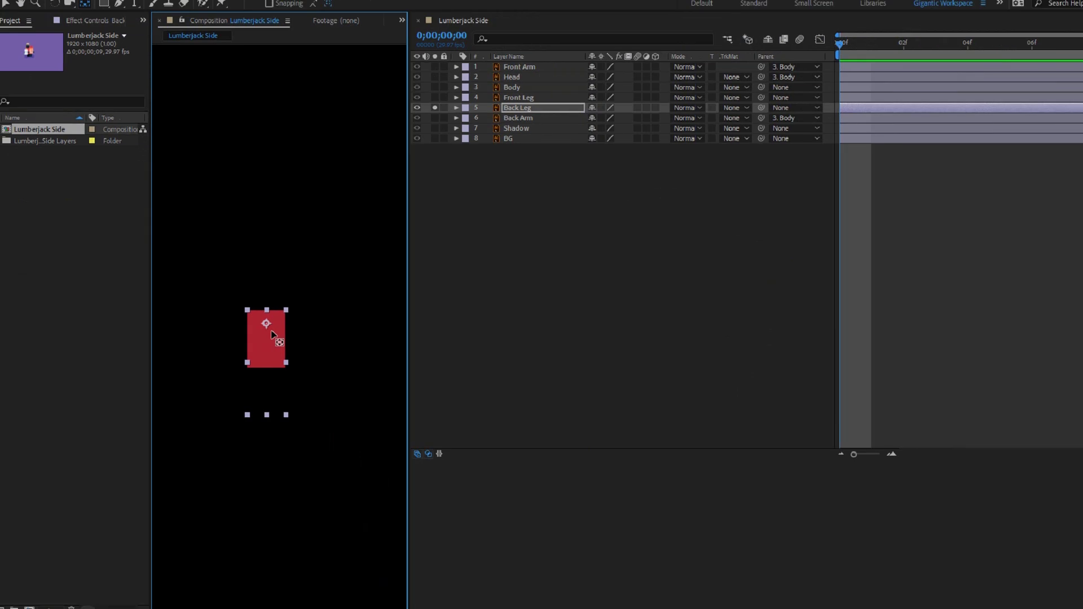
{"action": "left_click", "coordinate": [415, 117]}
{"action": "left_click", "coordinate": [490, 202]}
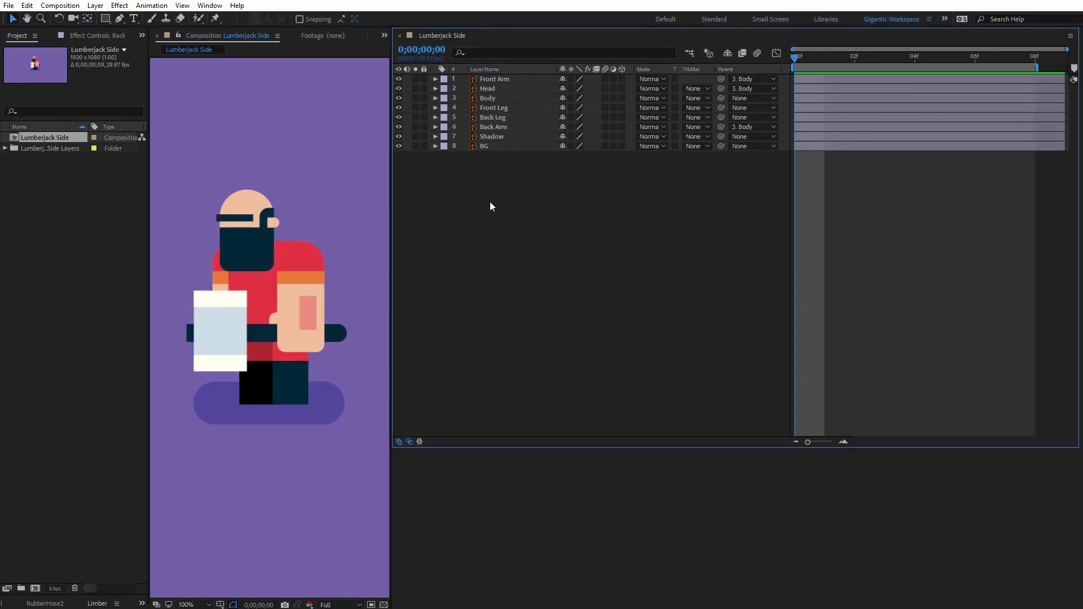
Start Rotation keyframes on the Front Leg layer at frame 0 with a value of -30°.
{"action": "left_click", "coordinate": [493, 108]}
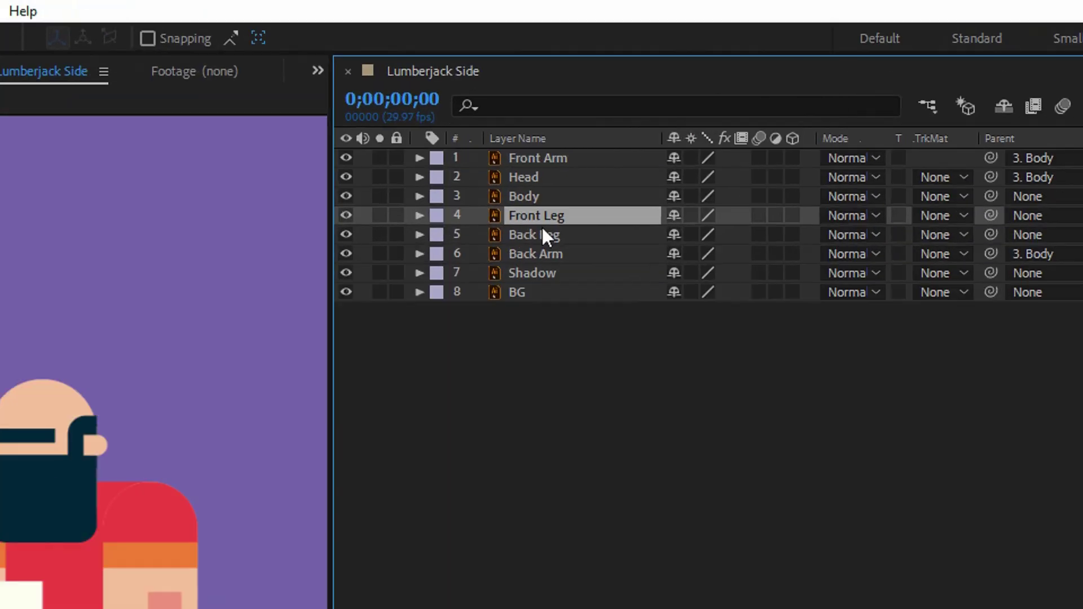
{"action": "key", "text": "r"}
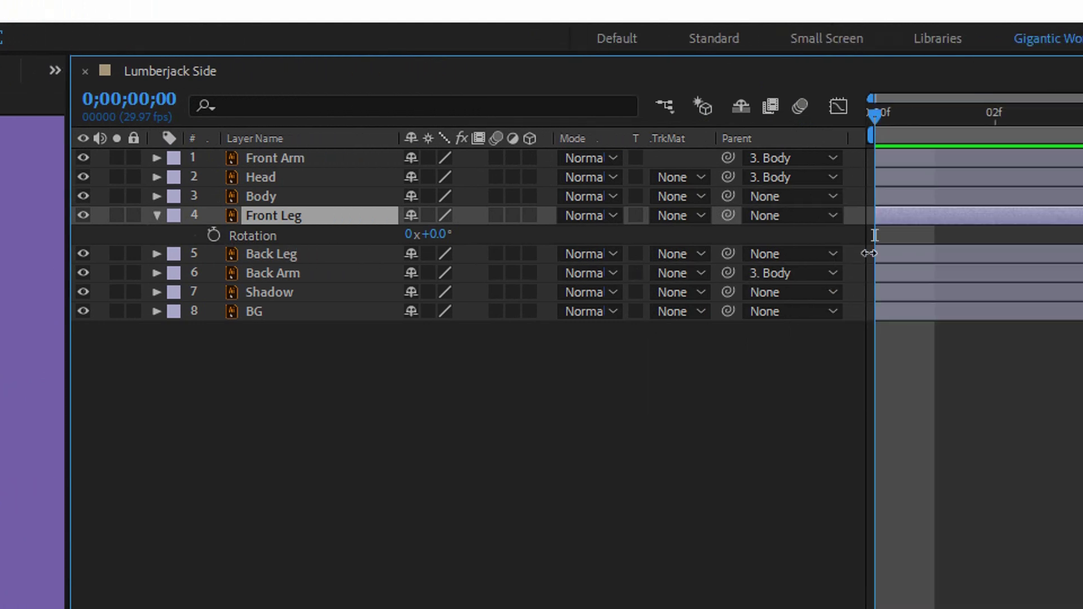
{"action": "left_click", "coordinate": [218, 235]}
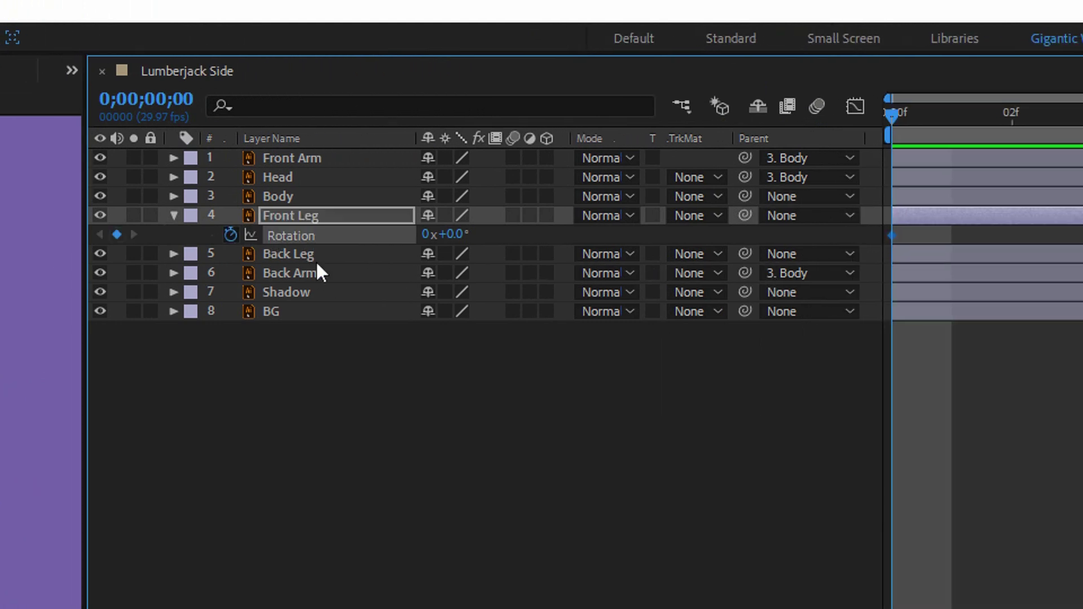
{"action": "left_click", "coordinate": [489, 400]}
{"action": "left_click", "coordinate": [459, 234]}
{"action": "type", "text": "-30"}
{"action": "key", "text": "Return"}
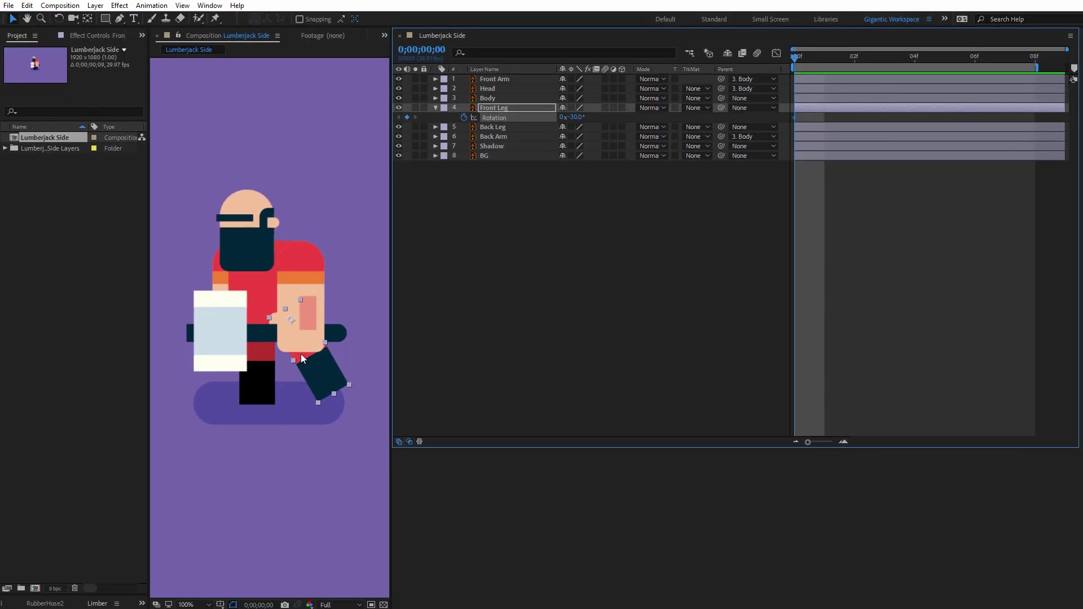
Add a Front Leg Rotation keyframe of 30° at frame 4.
{"action": "left_click", "coordinate": [914, 60]}
{"action": "left_click", "coordinate": [577, 118]}
{"action": "type", "text": "3"}
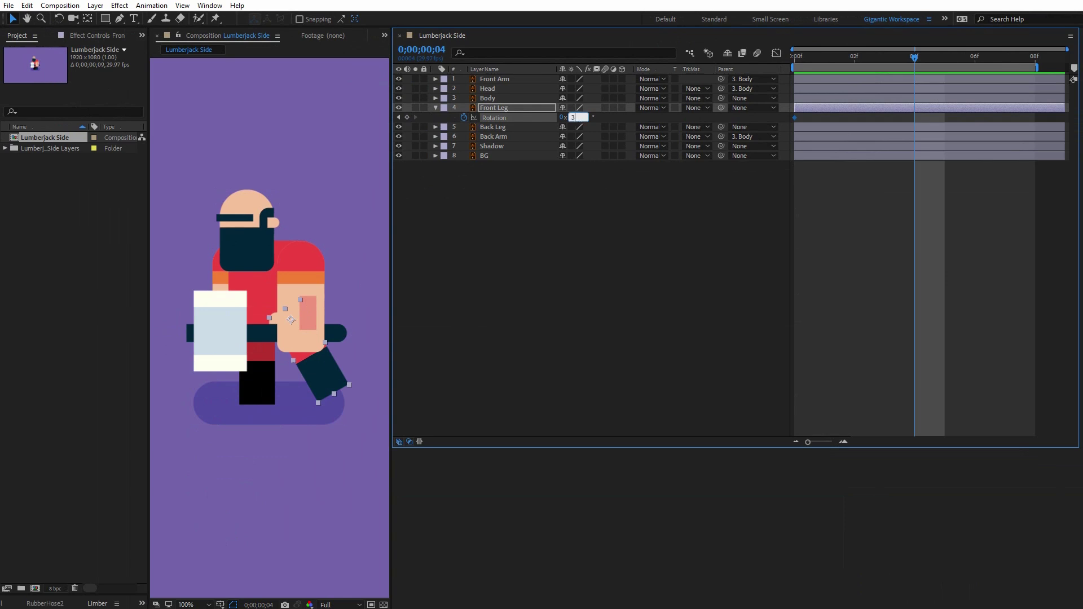
{"action": "type", "text": "0"}
{"action": "key", "text": "Return"}
Copy the Front Leg's first Rotation keyframe to frame 8 and preview the leg swing.
{"action": "left_click", "coordinate": [1035, 58]}
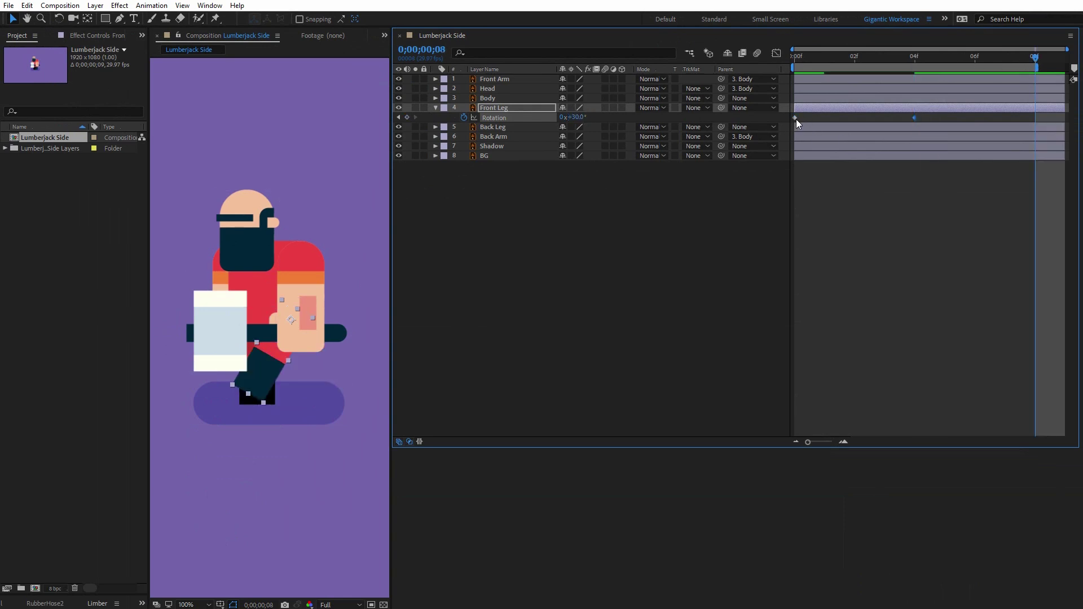
{"action": "left_click", "coordinate": [796, 119]}
{"action": "key", "text": "ctrl+c"}
{"action": "key", "text": "ctrl+v"}
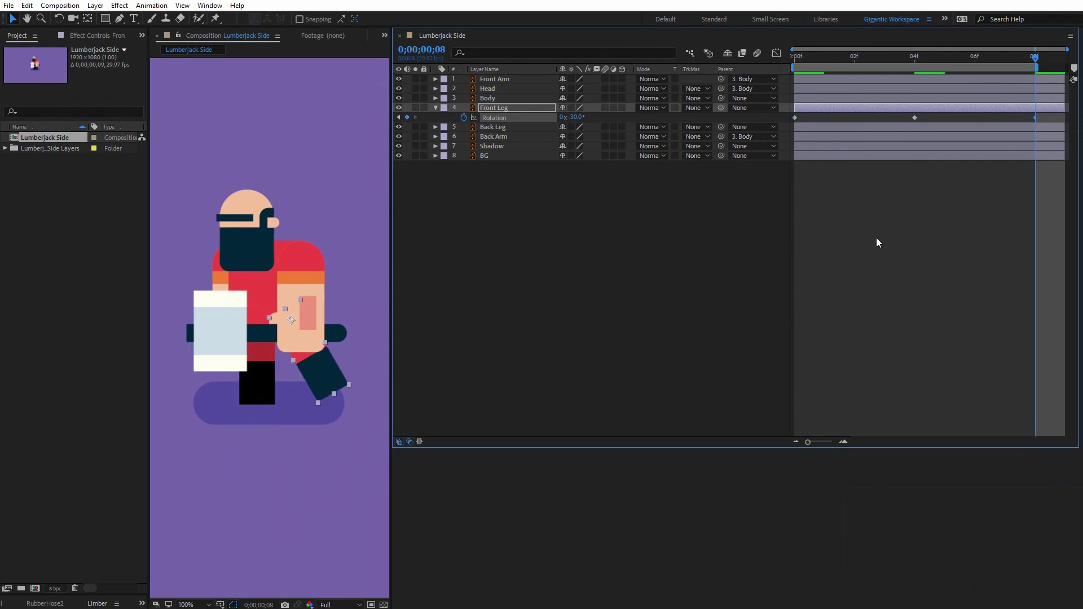
{"action": "key", "text": "space"}
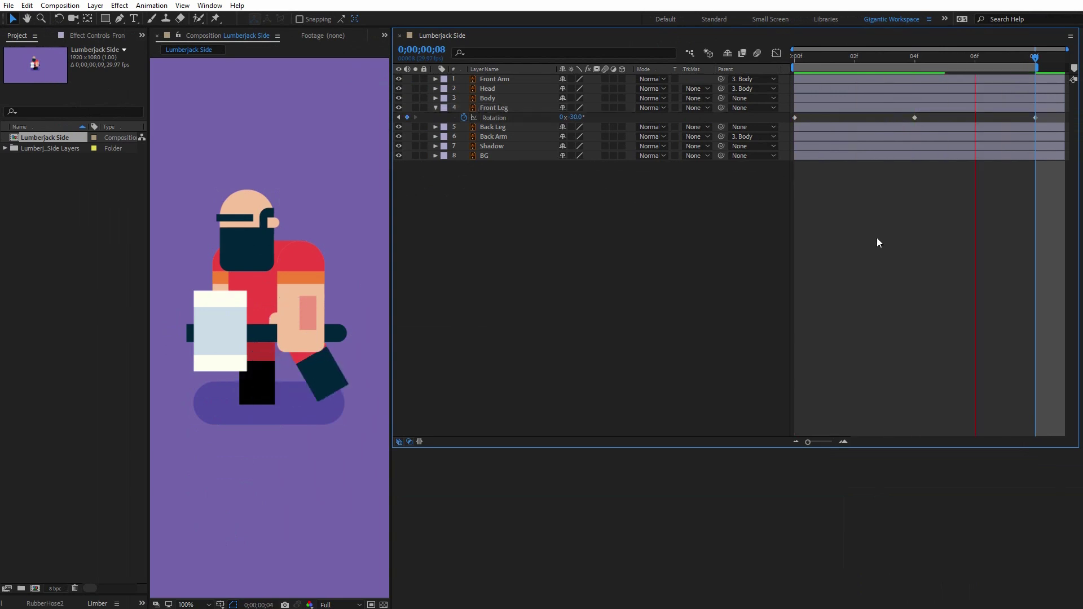
Start Rotation keyframes on the Back Leg layer at frame 0 with a value of 30°.
{"action": "left_click", "coordinate": [795, 56]}
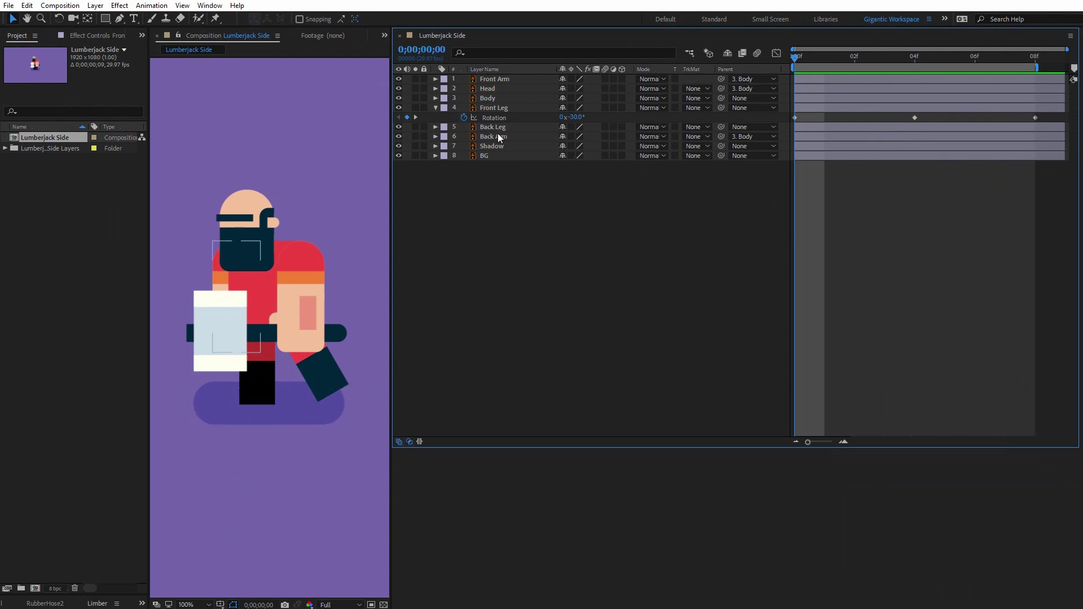
{"action": "left_click", "coordinate": [499, 127]}
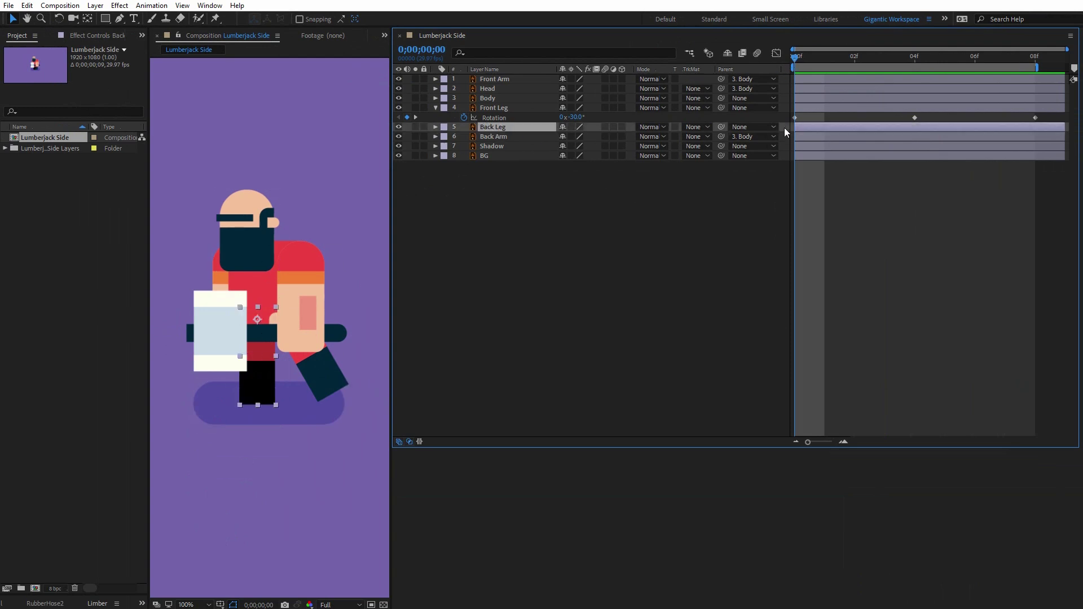
{"action": "left_click", "coordinate": [917, 59]}
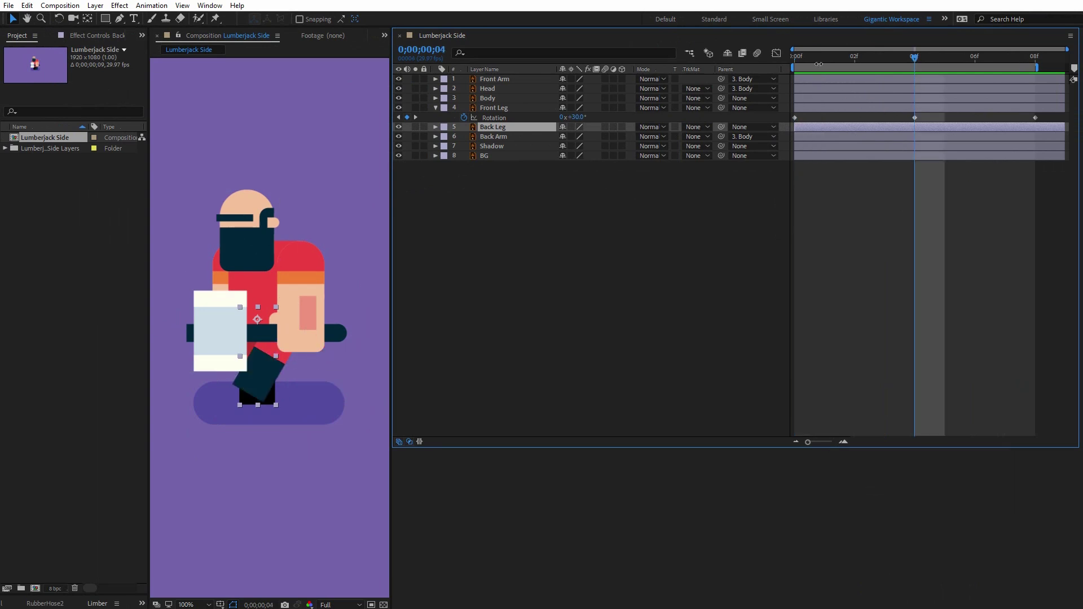
{"action": "left_click", "coordinate": [804, 54]}
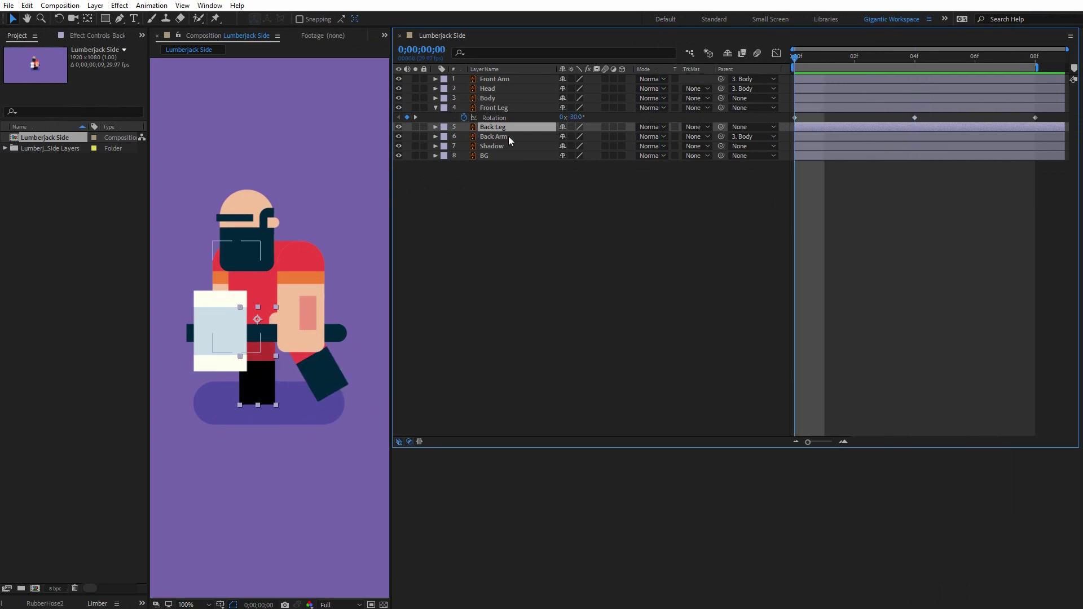
{"action": "key", "text": "r"}
{"action": "left_click", "coordinate": [579, 136]}
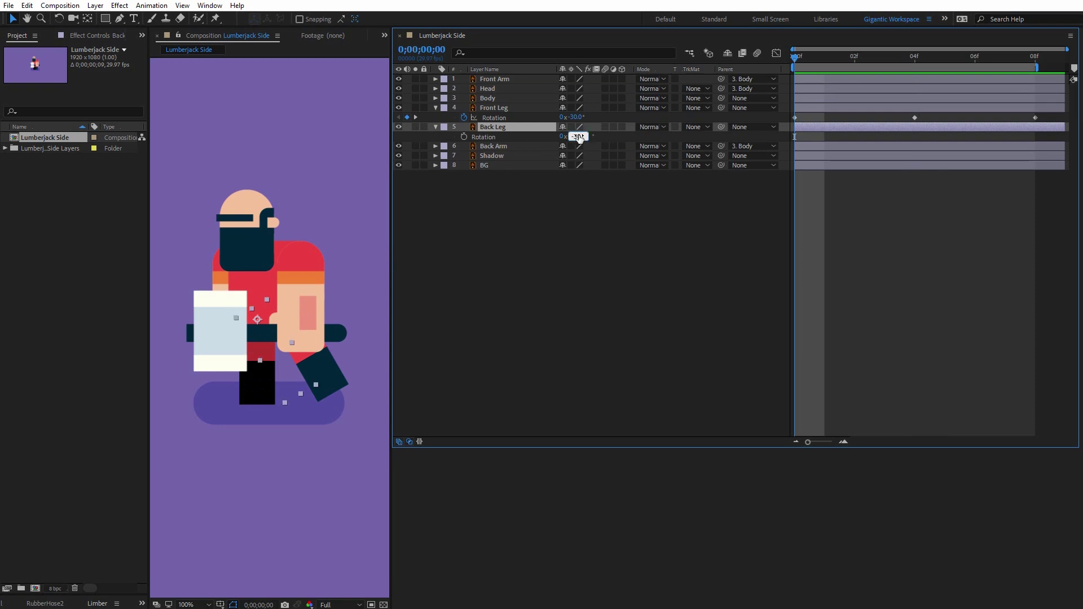
{"action": "type", "text": "-30"}
{"action": "key", "text": "Return"}
{"action": "left_click", "coordinate": [463, 136]}
{"action": "left_click", "coordinate": [577, 136]}
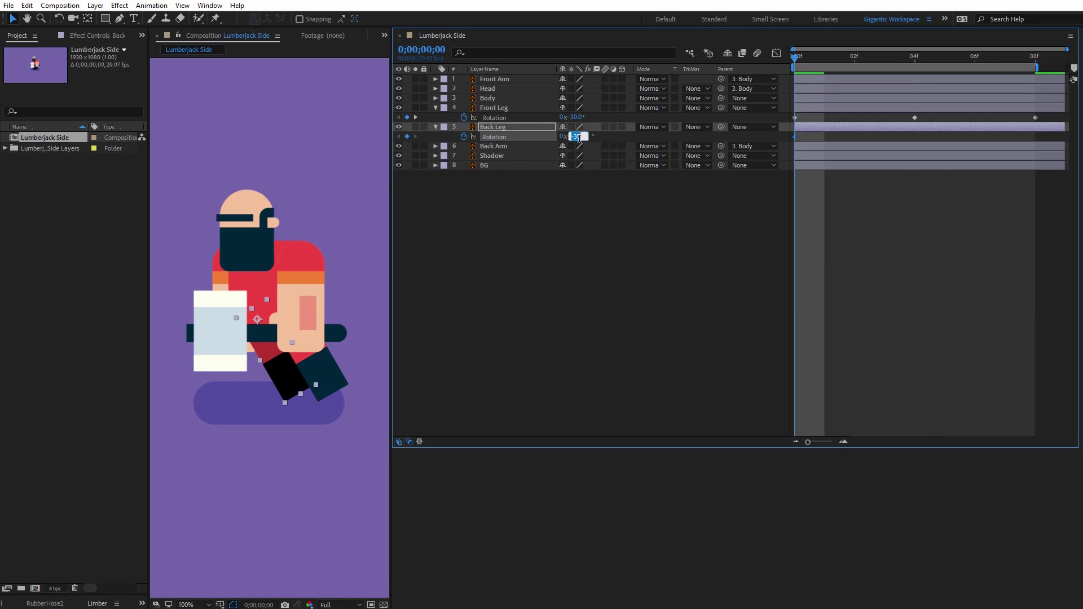
{"action": "type", "text": "30"}
{"action": "key", "text": "Return"}
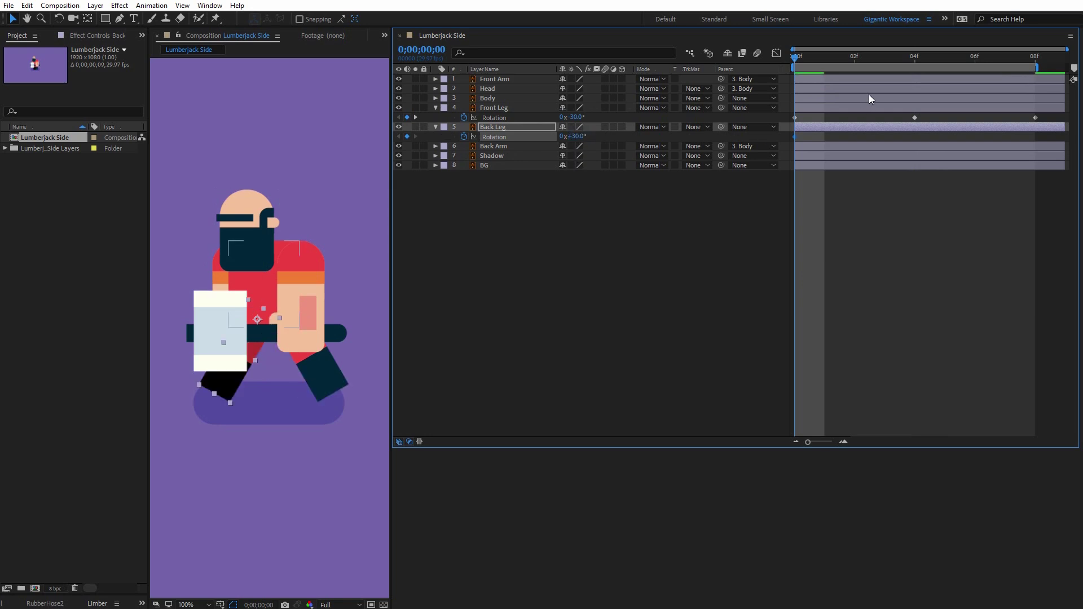
Add a Back Leg Rotation keyframe of -30° at frame 4.
{"action": "left_click", "coordinate": [918, 60]}
{"action": "left_click", "coordinate": [580, 136]}
{"action": "type", "text": "-30"}
{"action": "key", "text": "Return"}
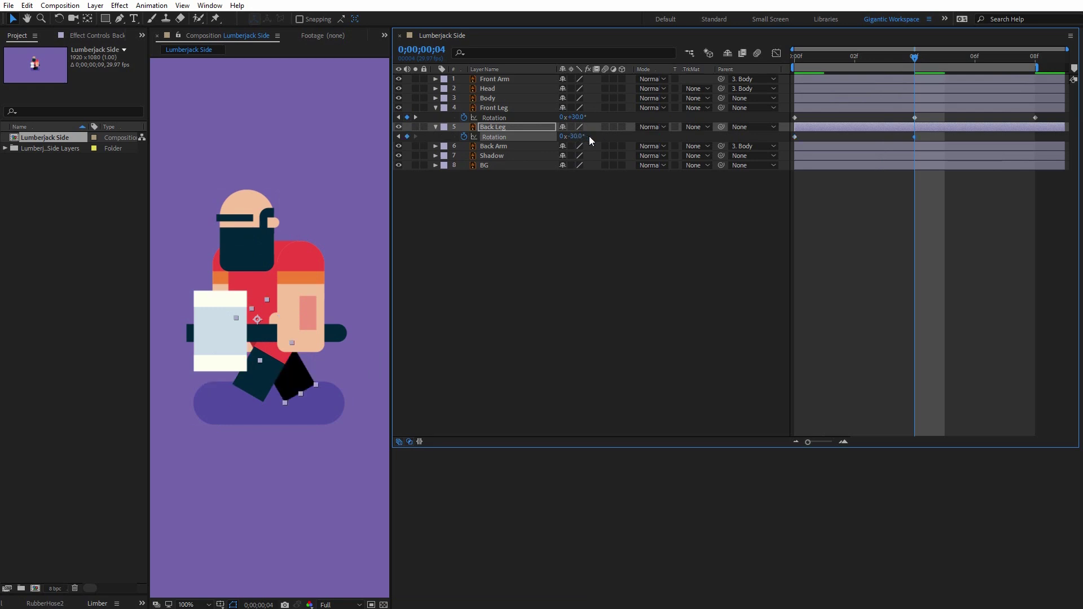
Add a Back Leg Rotation keyframe of 30° at frame 8 and preview both legs walking.
{"action": "key", "text": "k"}
{"action": "left_click", "coordinate": [581, 137]}
{"action": "type", "text": "30"}
{"action": "key", "text": "Return"}
{"action": "left_click", "coordinate": [870, 219]}
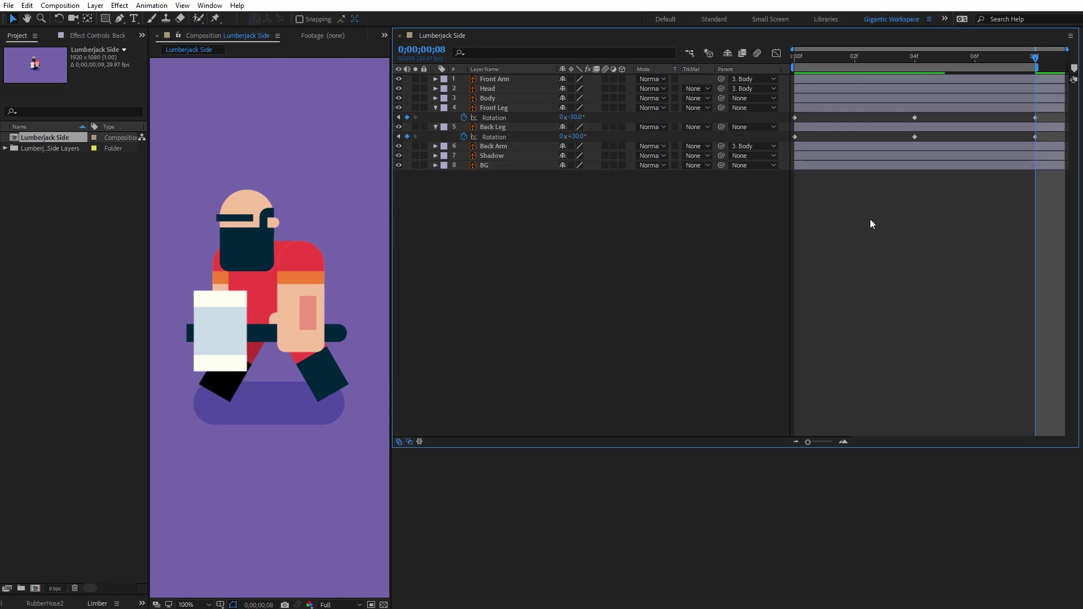
{"action": "key", "text": "space"}
Keyframe the Front Leg's current Position at frames 0 and 4, and move the current time to frame 2.
{"action": "left_click_drag", "start_coordinate": [883, 57], "coordinate": [853, 87]}
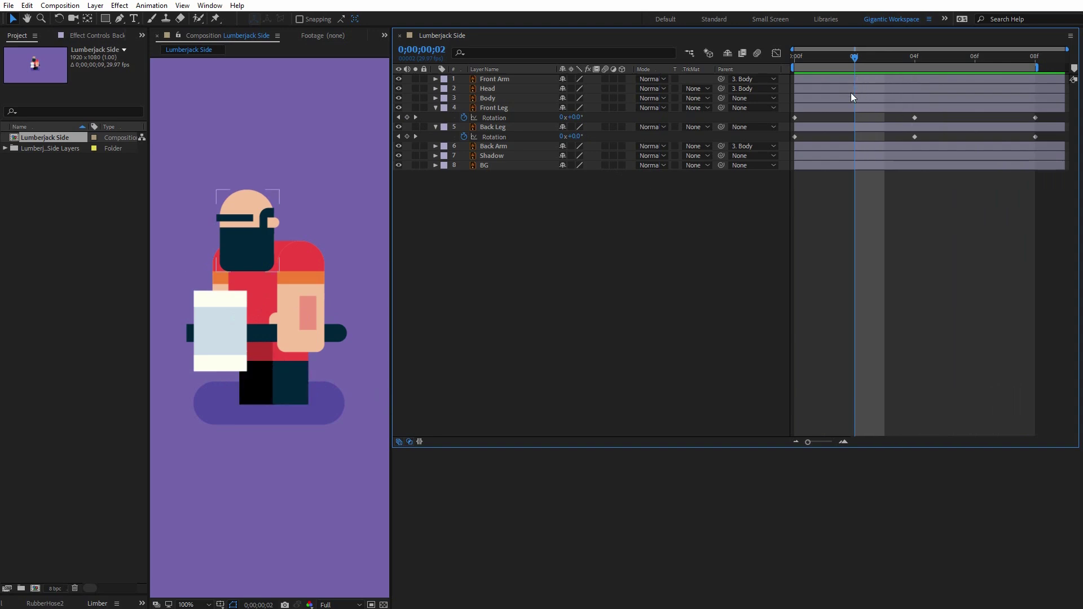
{"action": "left_click", "coordinate": [844, 107]}
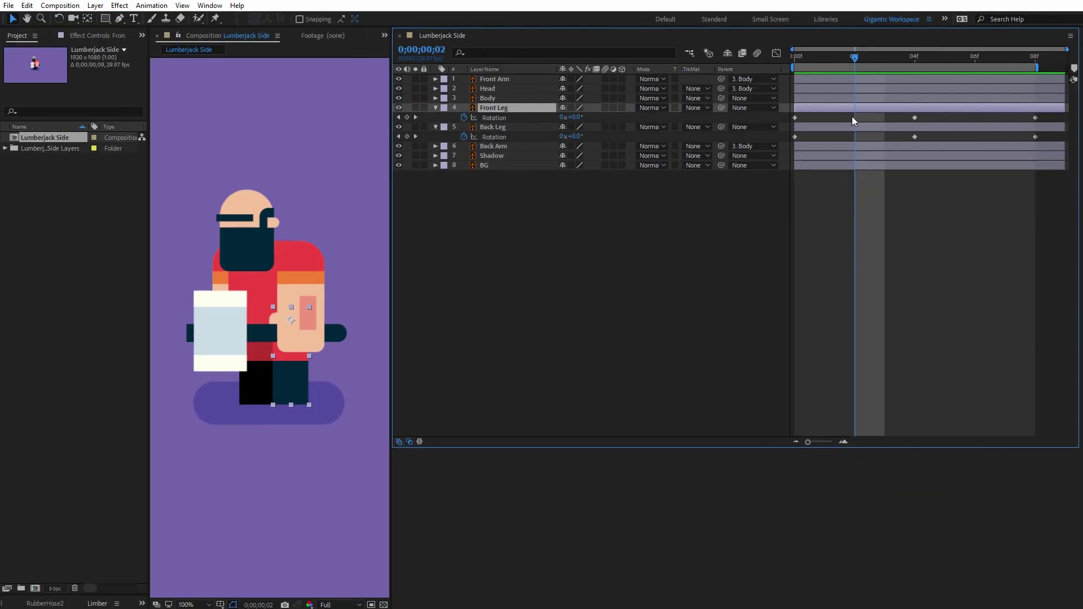
{"action": "key", "text": "p"}
{"action": "key", "text": "Home"}
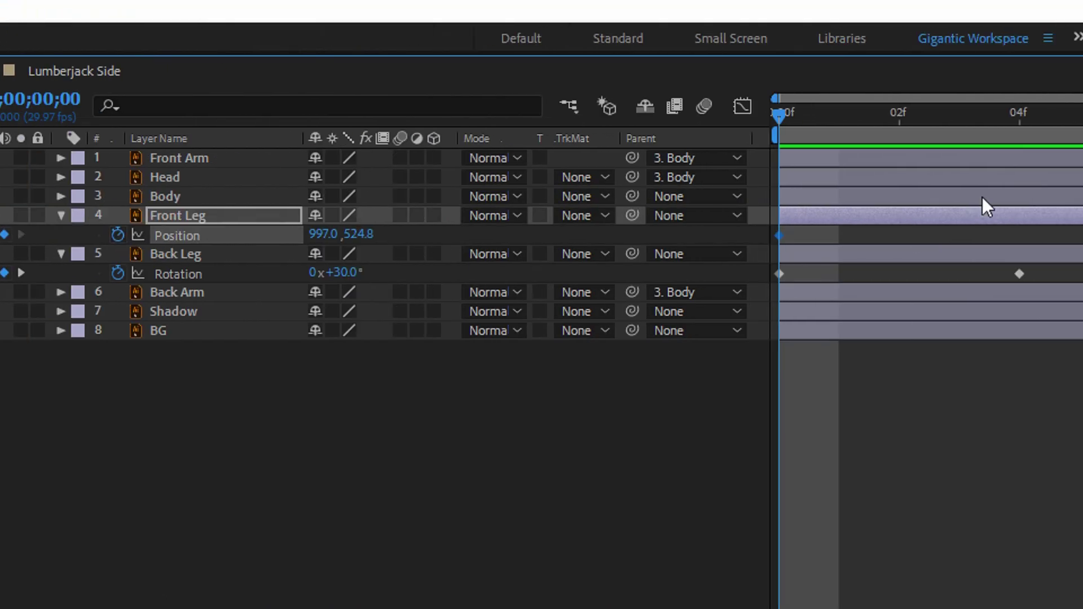
{"action": "left_click", "coordinate": [745, 117]}
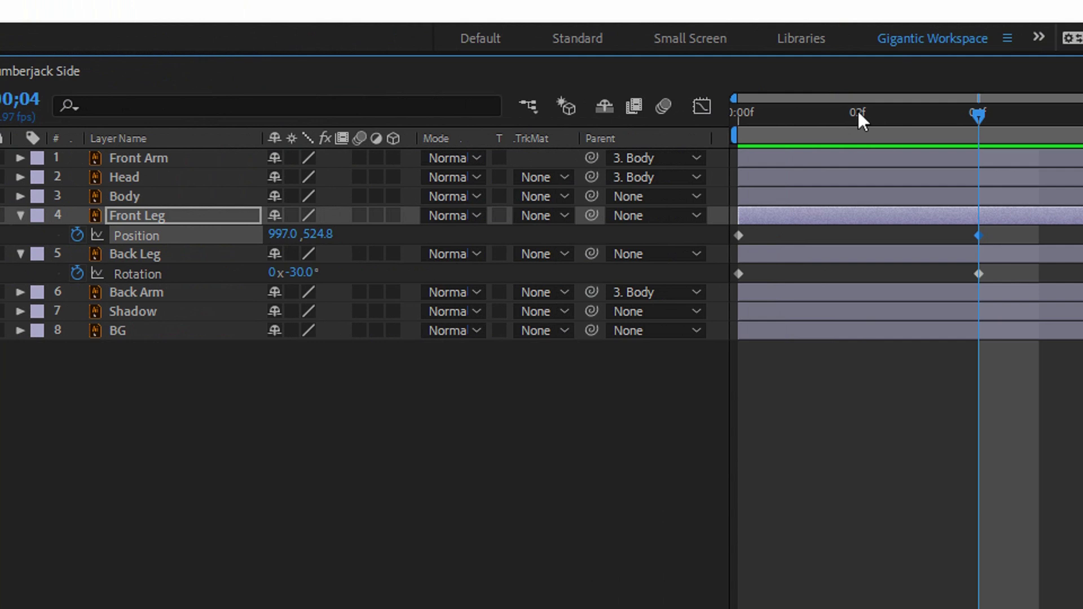
{"action": "left_click", "coordinate": [949, 113]}
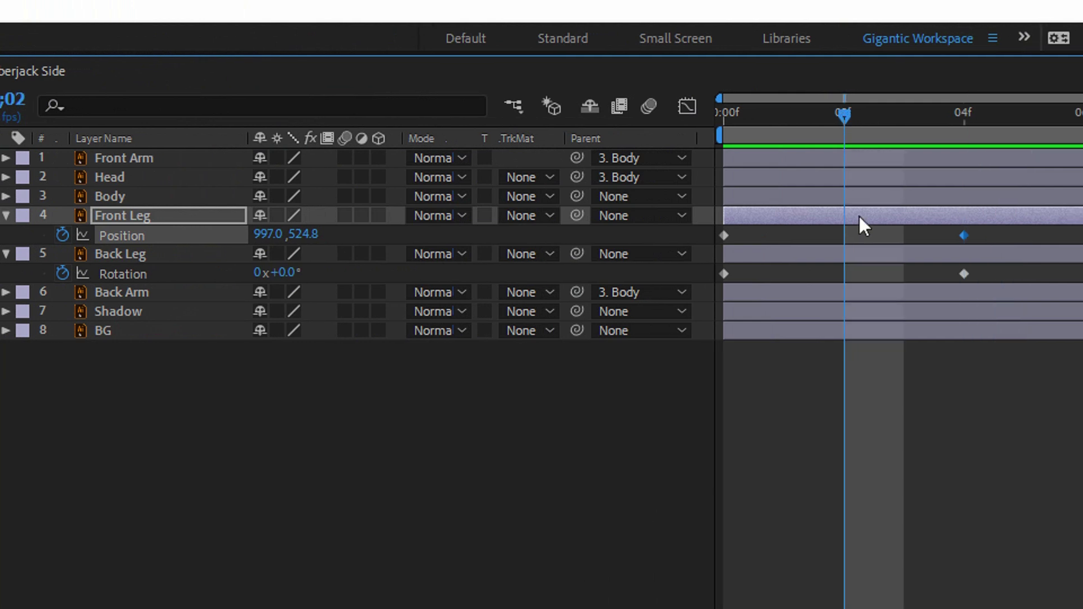
Raise the Front Leg's Position at frame 2 to 997.0, 475.8.
{"action": "left_click", "coordinate": [859, 215]}
{"action": "key", "text": "p"}
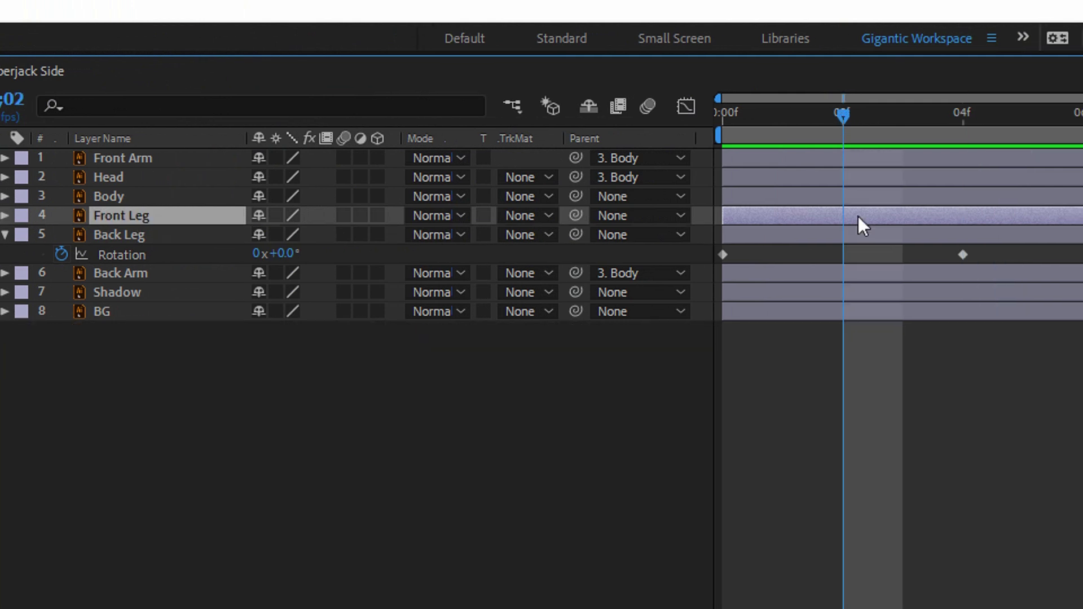
{"action": "key", "text": "u"}
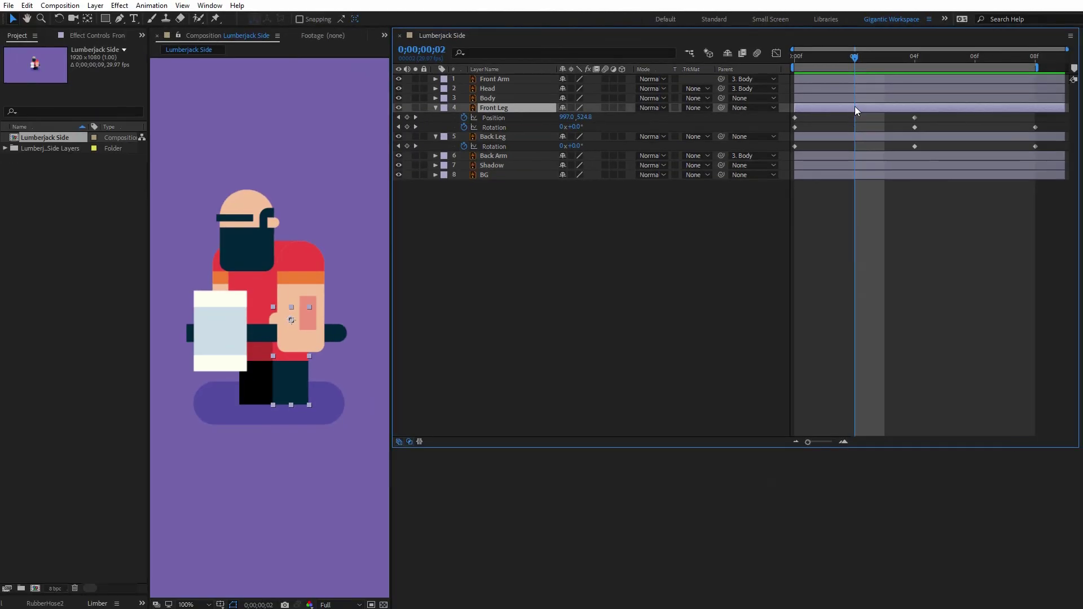
{"action": "key", "text": "shift+Up"}
{"action": "key", "text": "shift+Up"}
{"action": "key", "text": "shift+Up"}
{"action": "key", "text": "shift+Up"}
{"action": "key", "text": "shift+Up"}
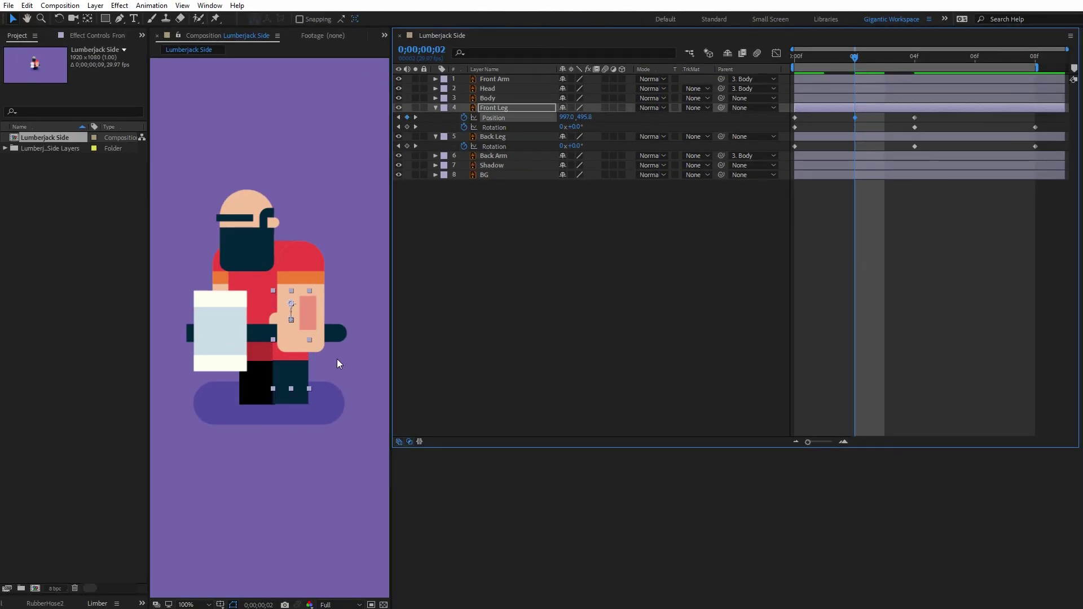
{"action": "key", "text": "Down"}
{"action": "key", "text": "Down"}
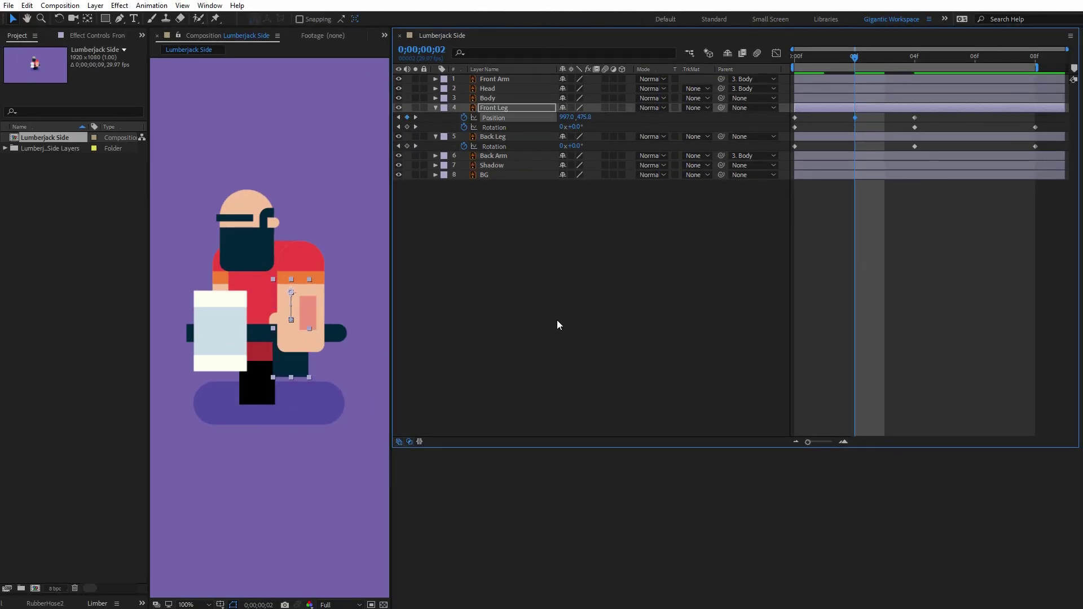
Keyframe the Back Leg's current Position at frames 4 and 8 and show its Position and Rotation keyframes together.
{"action": "key", "text": "Page_Down"}
{"action": "key", "text": "Page_Down"}
{"action": "key", "text": "Page_Down"}
{"action": "key", "text": "Page_Down"}
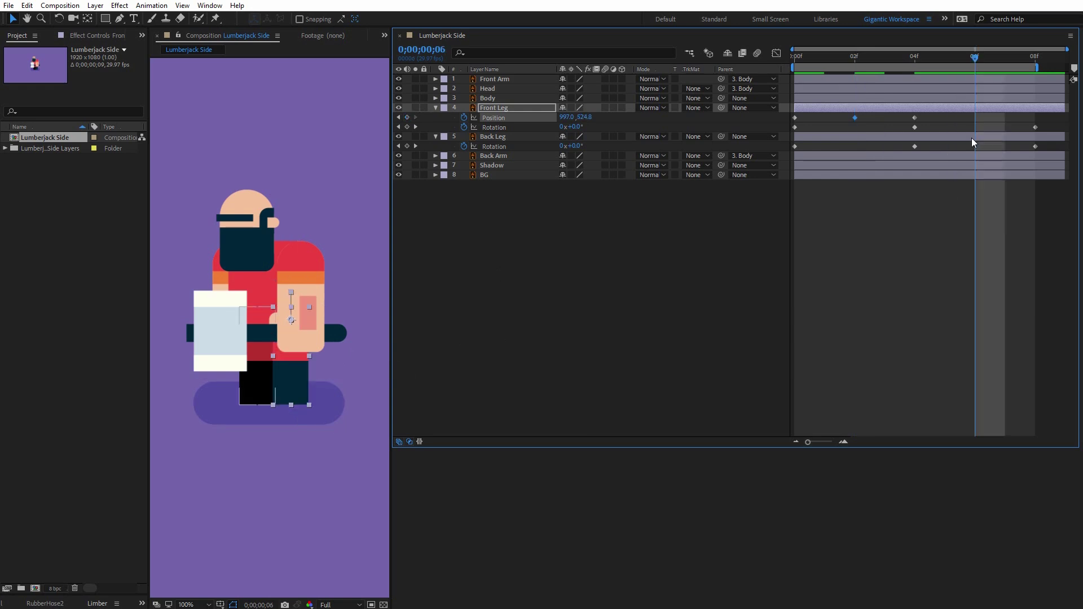
{"action": "left_click", "coordinate": [942, 137]}
{"action": "left_click", "coordinate": [918, 60]}
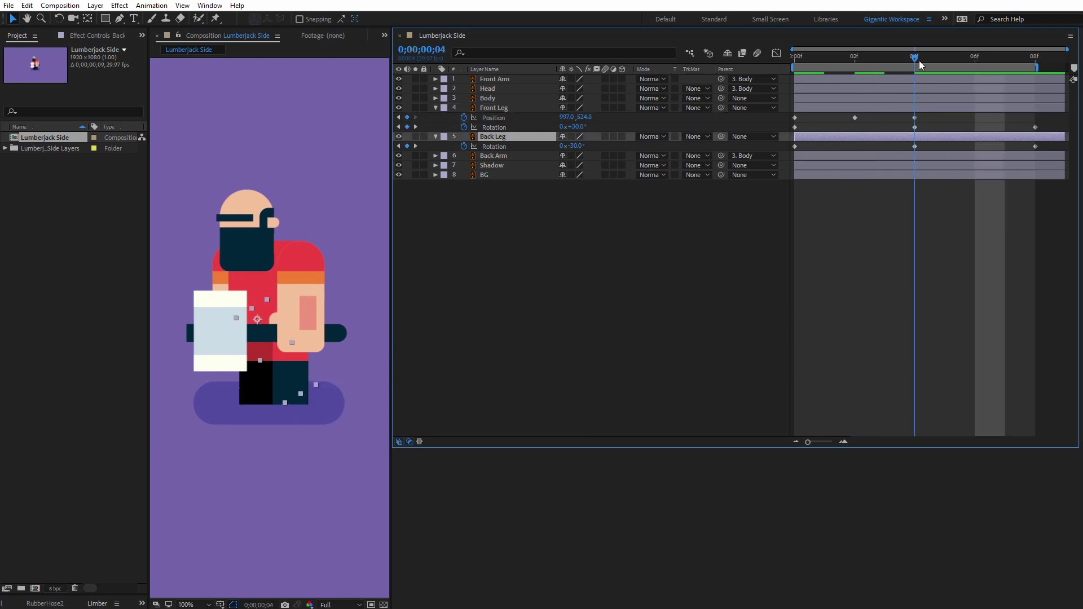
{"action": "key", "text": "alt+shift+p"}
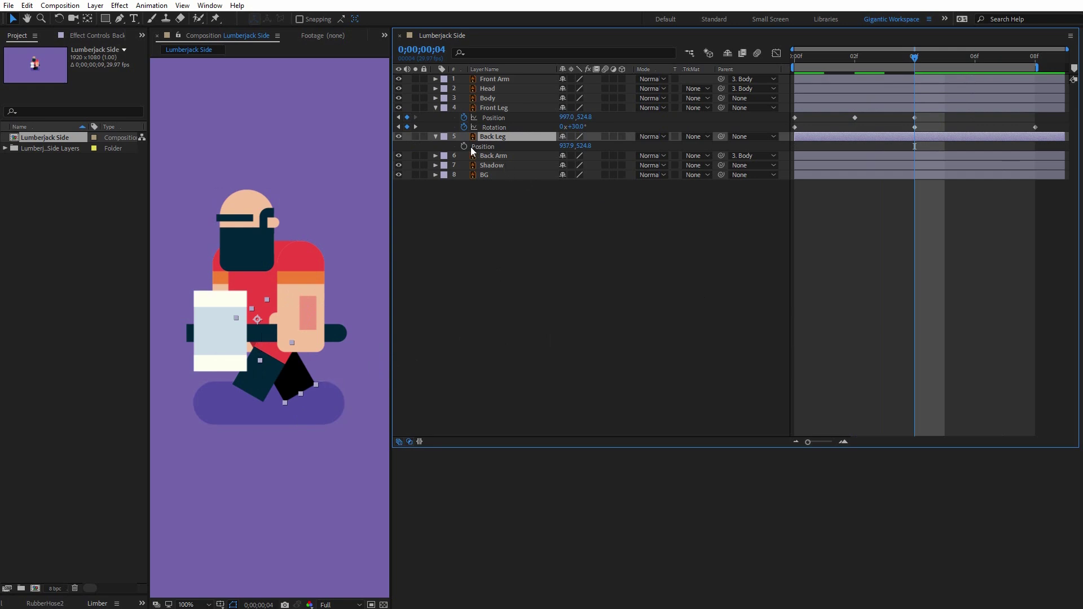
{"action": "left_click", "coordinate": [1035, 57]}
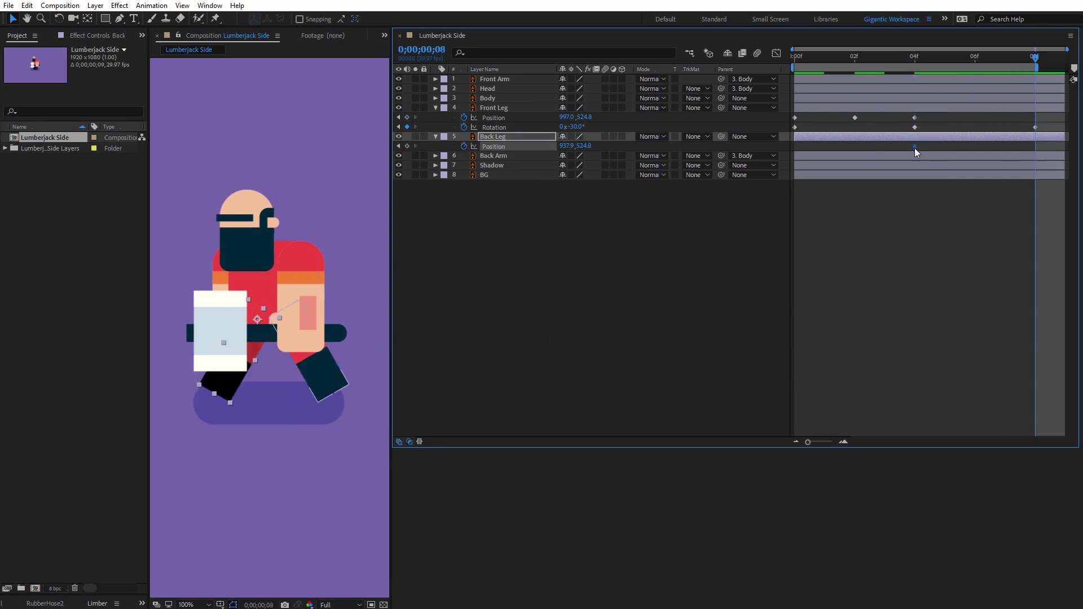
{"action": "left_click", "coordinate": [408, 146]}
{"action": "key", "text": "u"}
{"action": "key", "text": "u"}
Raise the Back Leg's Position by about 50 pixels at frame 6.
{"action": "left_click", "coordinate": [981, 58]}
{"action": "key", "text": "u"}
{"action": "key", "text": "shift+Up"}
{"action": "key", "text": "shift+Up"}
{"action": "key", "text": "shift+Up"}
{"action": "key", "text": "Up"}
{"action": "key", "text": "Up"}
{"action": "key", "text": "Up"}
{"action": "key", "text": "Up"}
{"action": "key", "text": "Up"}
{"action": "key", "text": "Up"}
{"action": "key", "text": "Up"}
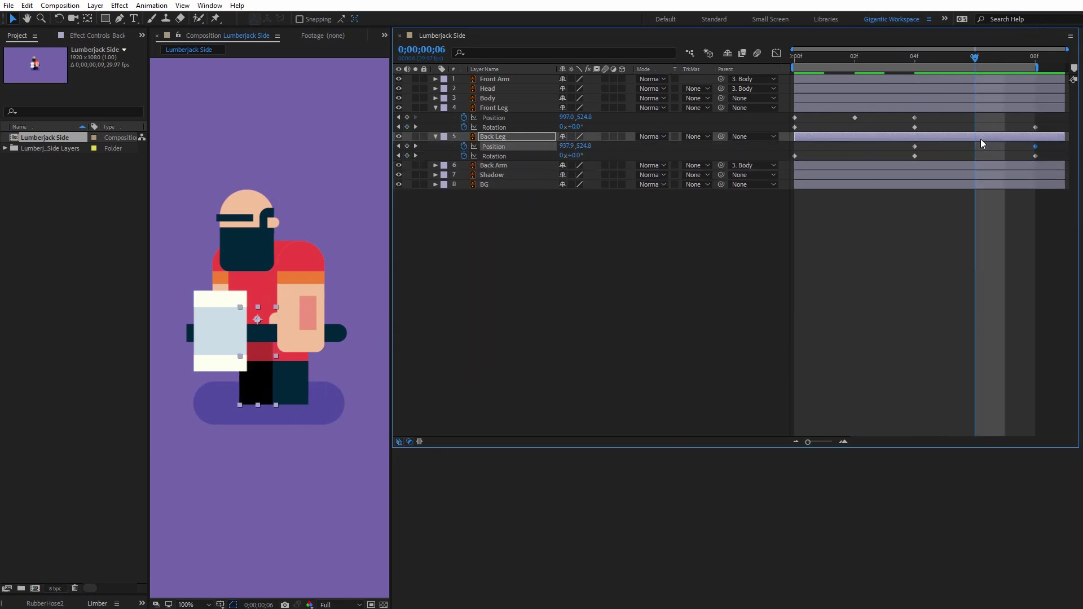
{"action": "key", "text": "shift+Up"}
{"action": "key", "text": "Up"}
Set the composition view magnification to 50% and preview the legs' walk cycle.
{"action": "left_click", "coordinate": [194, 605]}
{"action": "left_click", "coordinate": [204, 501]}
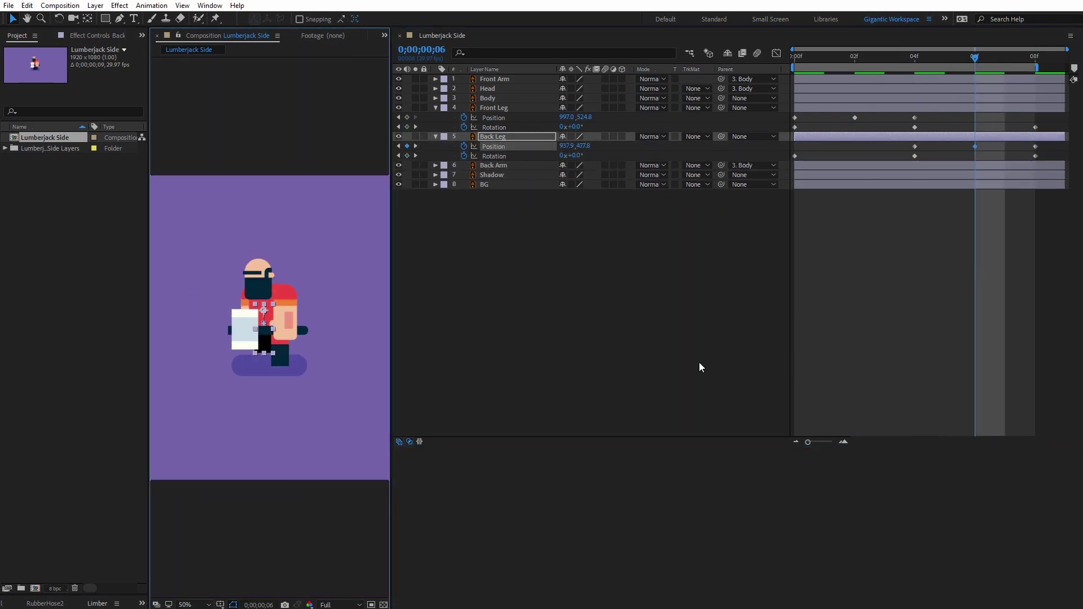
{"action": "left_click", "coordinate": [720, 325]}
{"action": "key", "text": "space"}
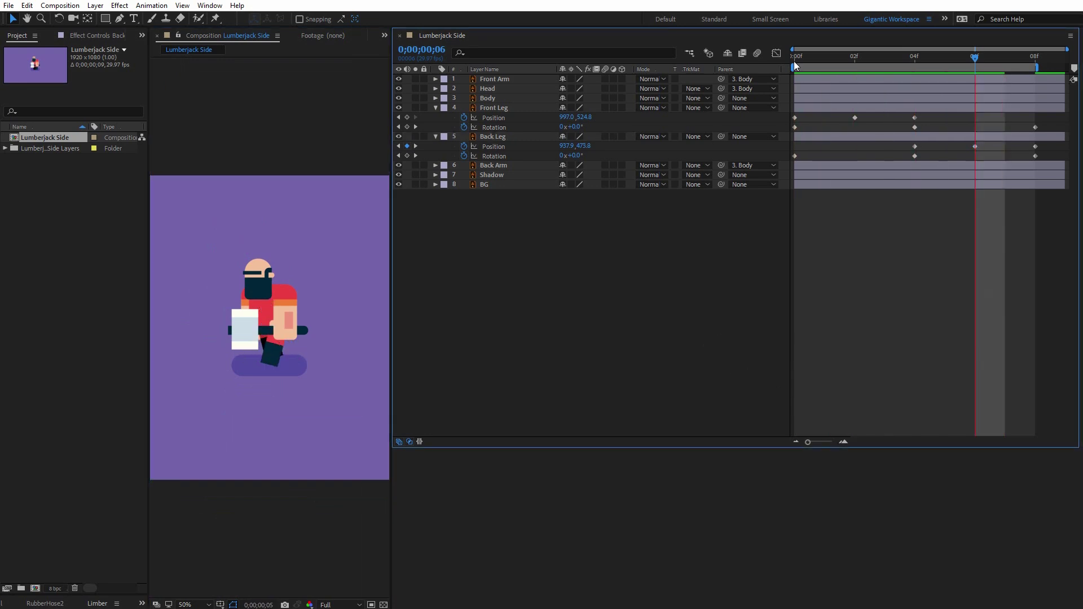
{"action": "key", "text": "space"}
Keyframe the Body's original Position at frames 0 and 8, with a lowered Position of 949.6, 476.4 at frame 4.
{"action": "left_click", "coordinate": [914, 57]}
{"action": "left_click", "coordinate": [539, 98]}
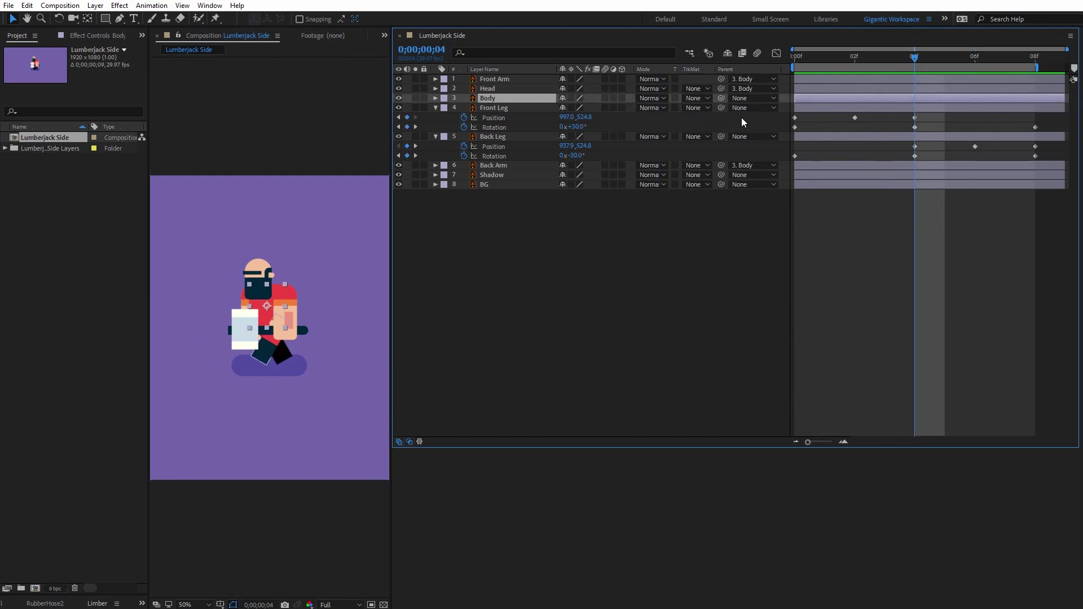
{"action": "key", "text": "p"}
{"action": "left_click", "coordinate": [798, 65]}
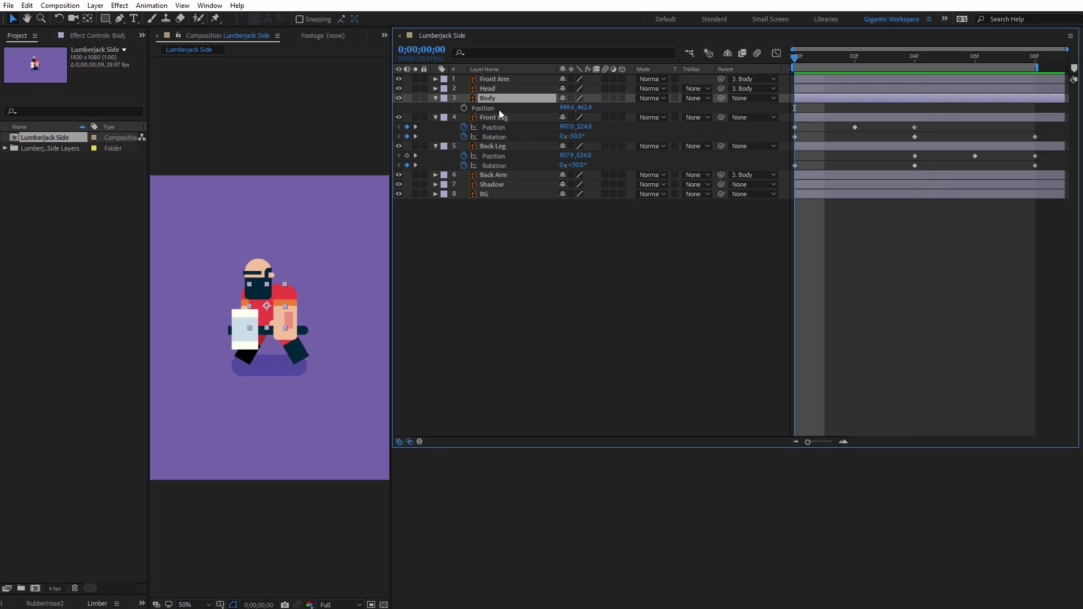
{"action": "left_click", "coordinate": [464, 108]}
{"action": "left_click", "coordinate": [914, 57]}
{"action": "key", "text": "shift+Down"}
{"action": "key", "text": "Down"}
{"action": "key", "text": "Down"}
{"action": "key", "text": "Down"}
{"action": "key", "text": "Down"}
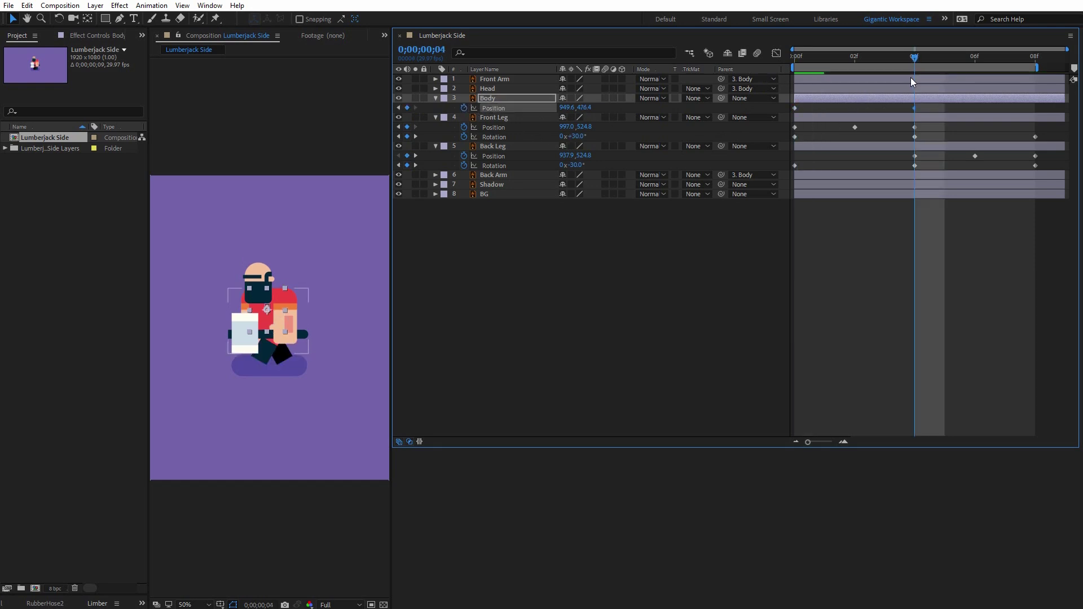
{"action": "left_click", "coordinate": [1035, 57]}
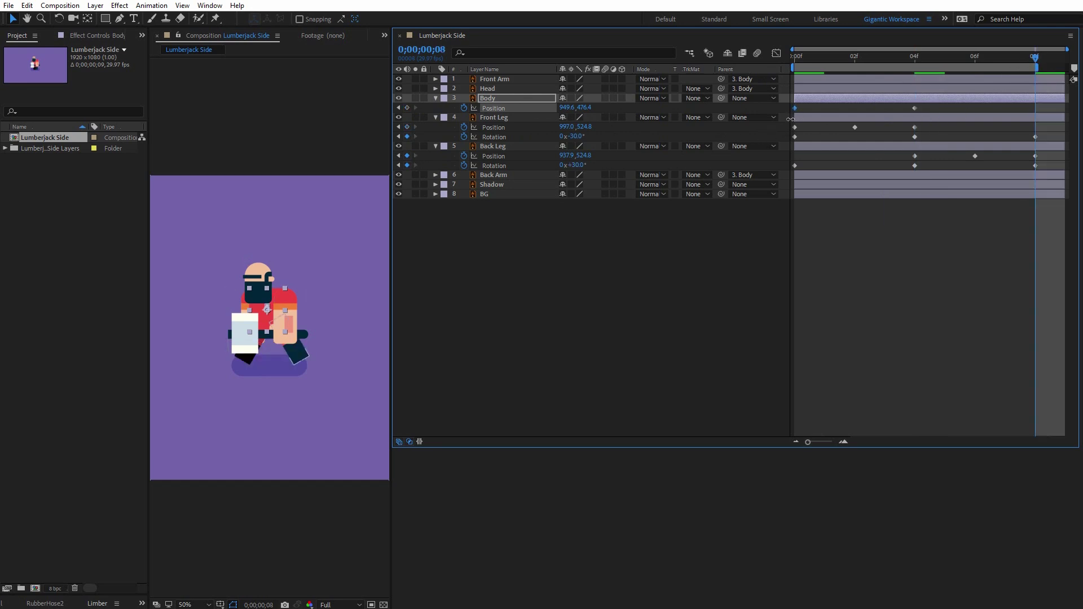
{"action": "key", "text": "ctrl+v"}
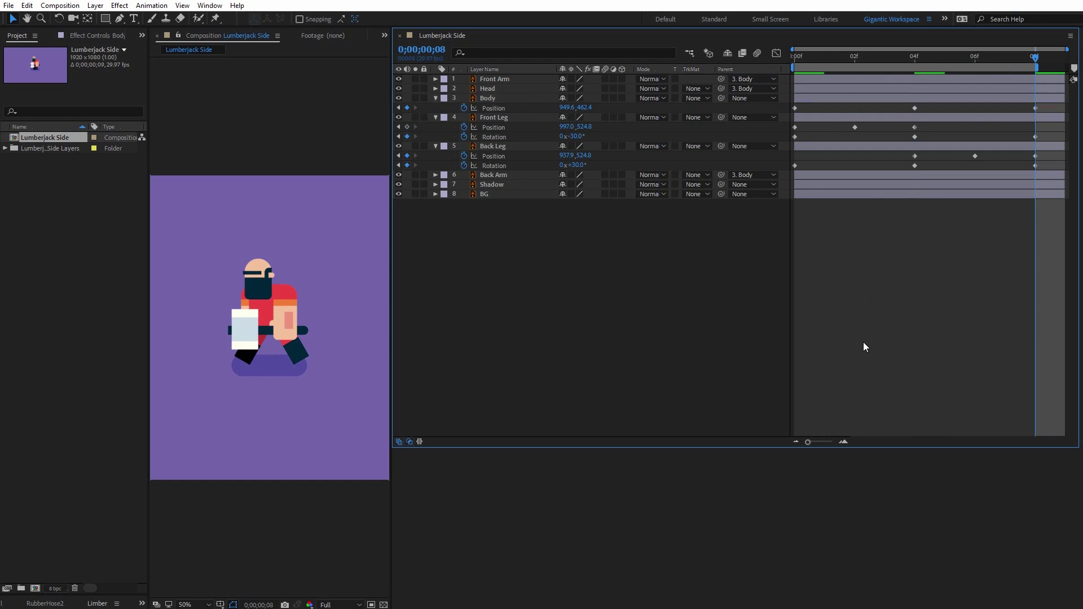
Keyframe the Head's current Position at frame 0 and lower it to 34.6, -6.1 at frame 4.
{"action": "left_click", "coordinate": [805, 57]}
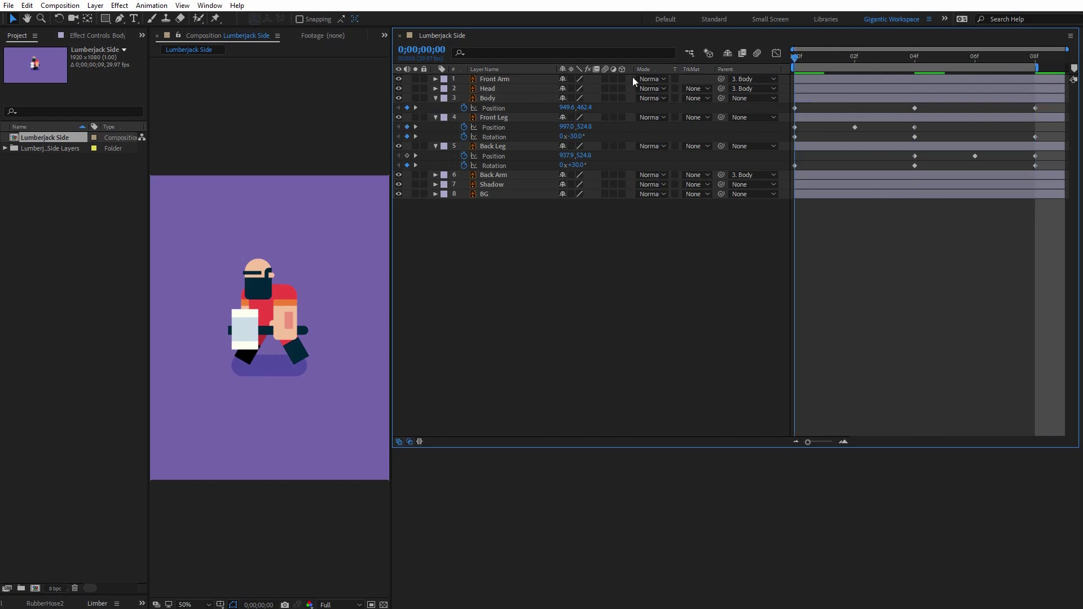
{"action": "left_click", "coordinate": [482, 89]}
{"action": "key", "text": "p"}
{"action": "left_click", "coordinate": [464, 99]}
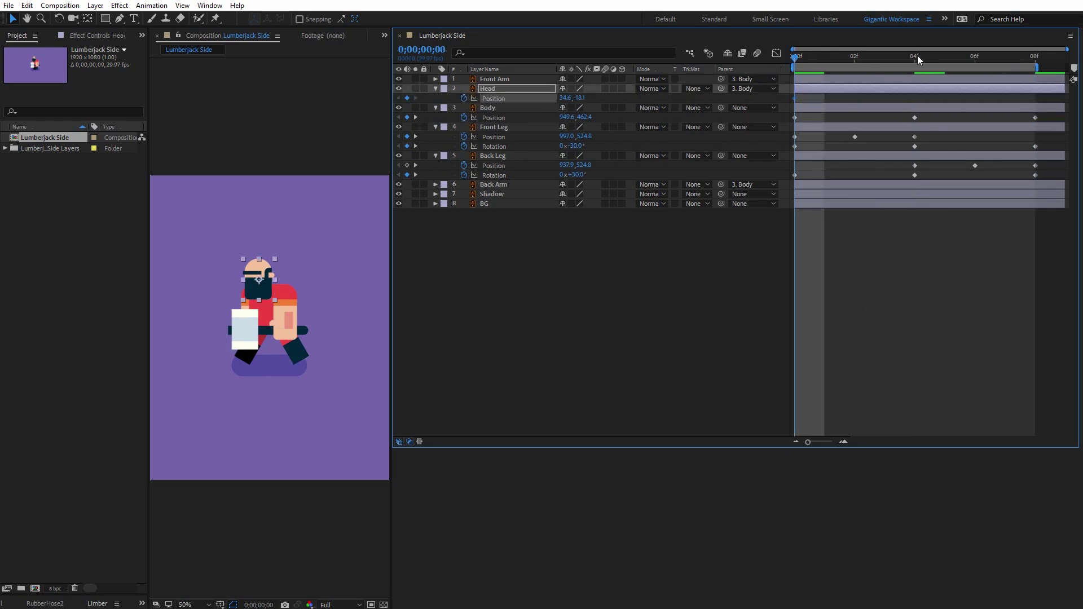
{"action": "left_click", "coordinate": [915, 57]}
{"action": "key", "text": "shift+Down"}
{"action": "key", "text": "Down"}
{"action": "key", "text": "Down"}
Copy the Head's frame 0 Position keyframe to frame 8 and preview the head and body bobbing.
{"action": "left_click", "coordinate": [1037, 62]}
{"action": "left_click", "coordinate": [795, 99]}
{"action": "key", "text": "ctrl+c"}
{"action": "key", "text": "ctrl+v"}
{"action": "left_click", "coordinate": [869, 264]}
{"action": "key", "text": "space"}
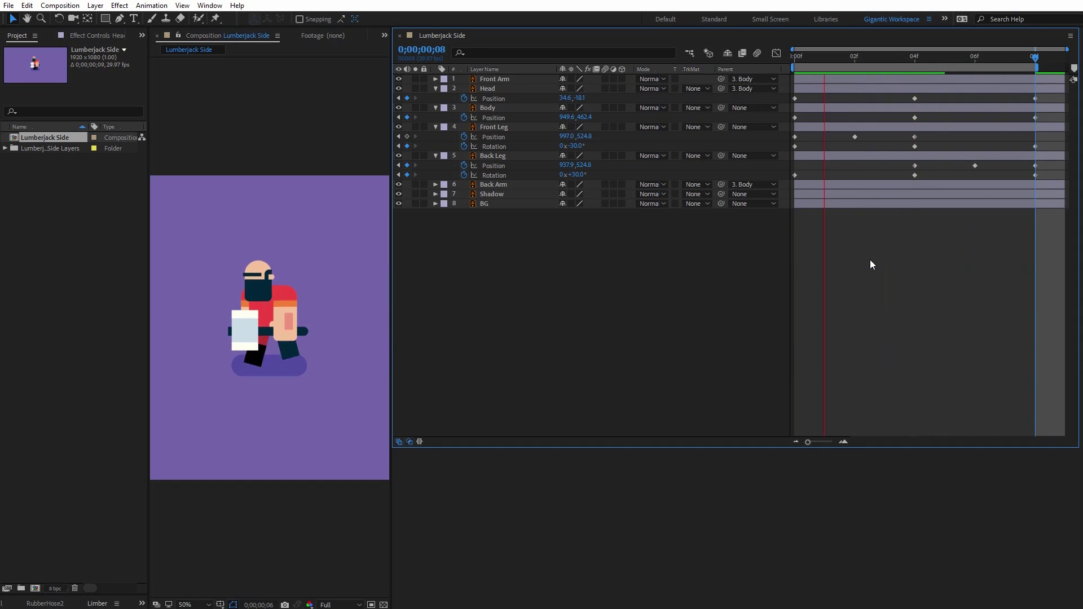
Raise the Head's Position at frame 4 to 34.6, -10.1.
{"action": "left_click_drag", "start_coordinate": [857, 61], "coordinate": [917, 66]}
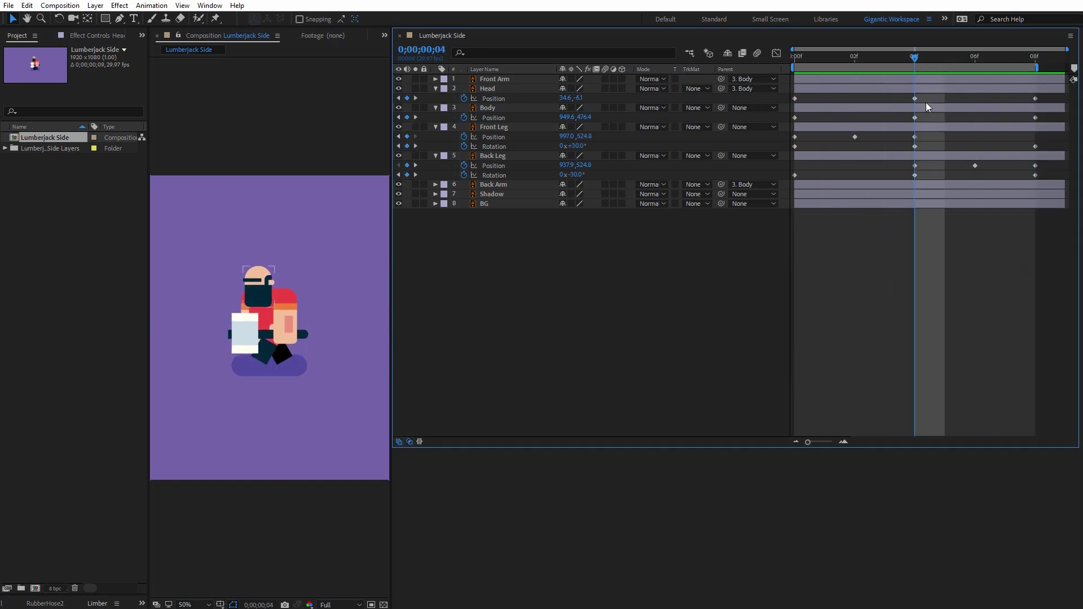
{"action": "left_click", "coordinate": [927, 89]}
{"action": "key", "text": "ctrl+Up"}
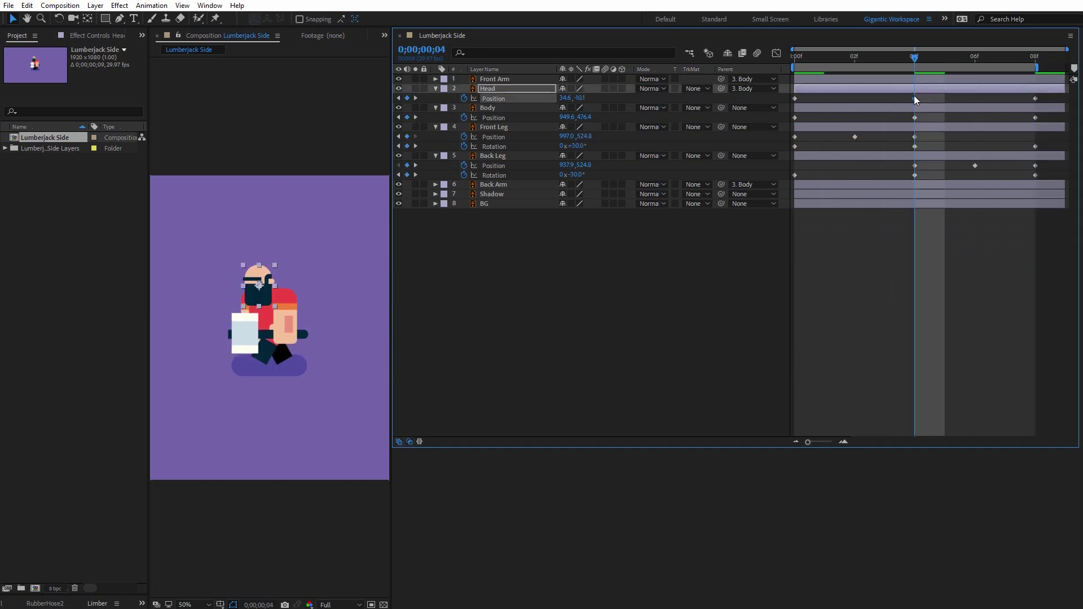
Start Rotation keyframes on the Front Arm layer at frame 0 with a value of 30°.
{"action": "key", "text": "Home"}
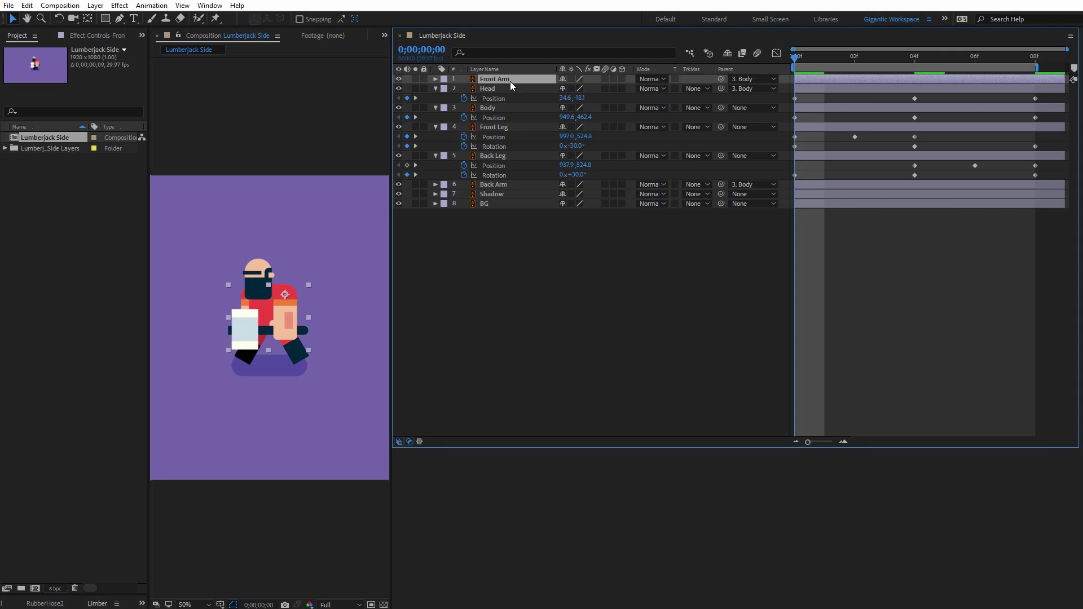
{"action": "key", "text": "r"}
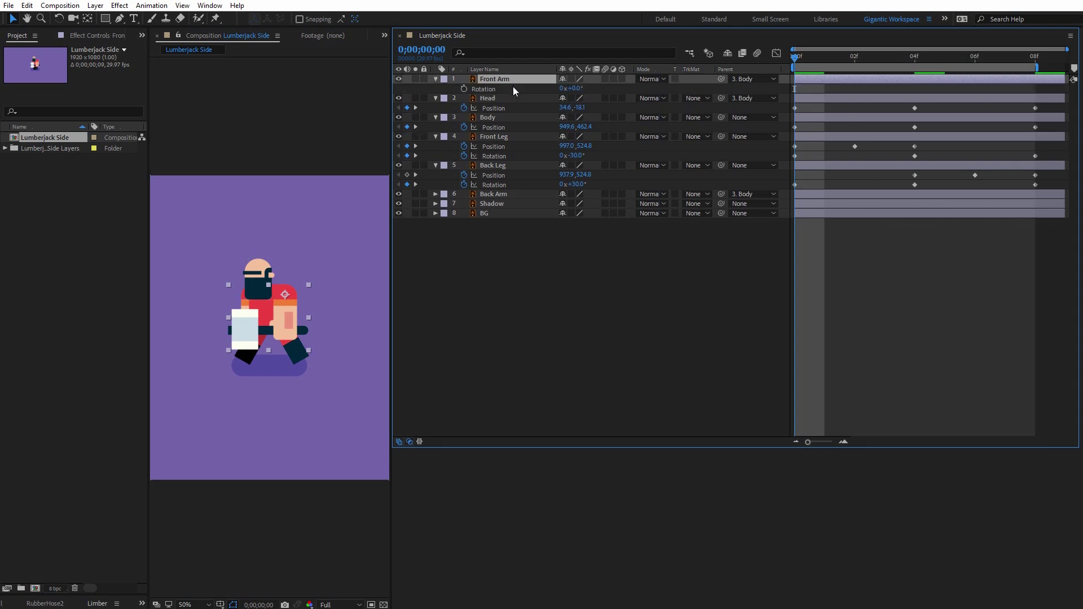
{"action": "left_click", "coordinate": [465, 88]}
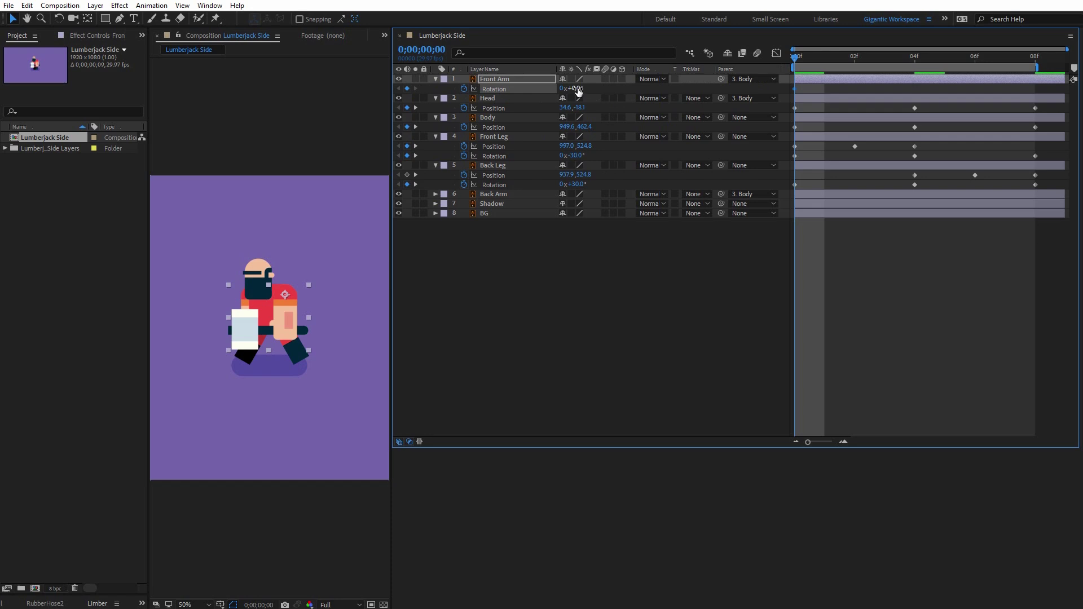
{"action": "left_click_drag", "start_coordinate": [579, 90], "coordinate": [594, 91]}
{"action": "left_click", "coordinate": [577, 88]}
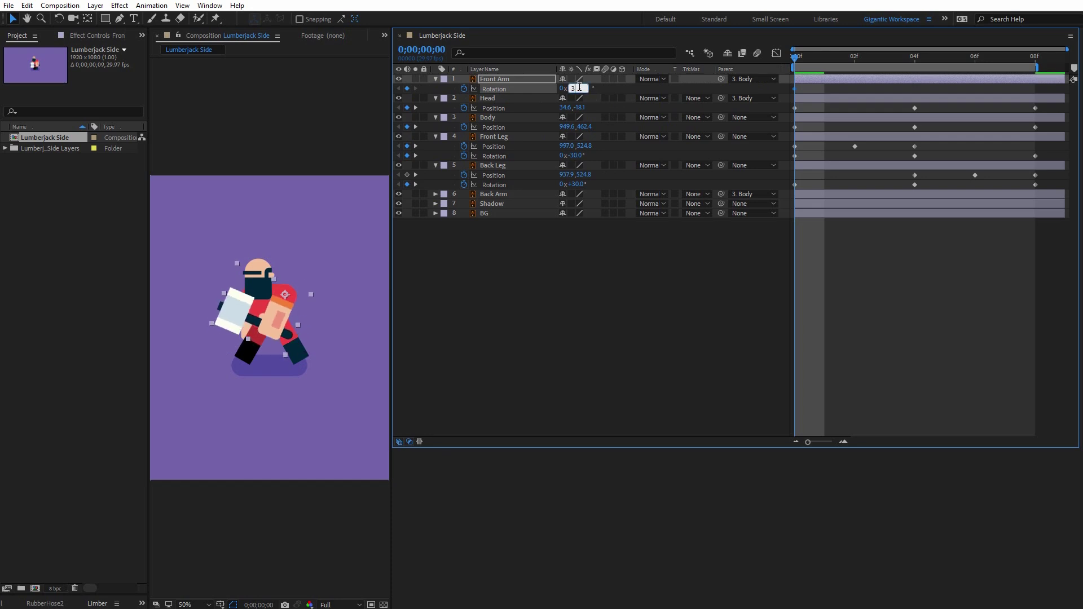
{"action": "type", "text": "30"}
{"action": "key", "text": "Return"}
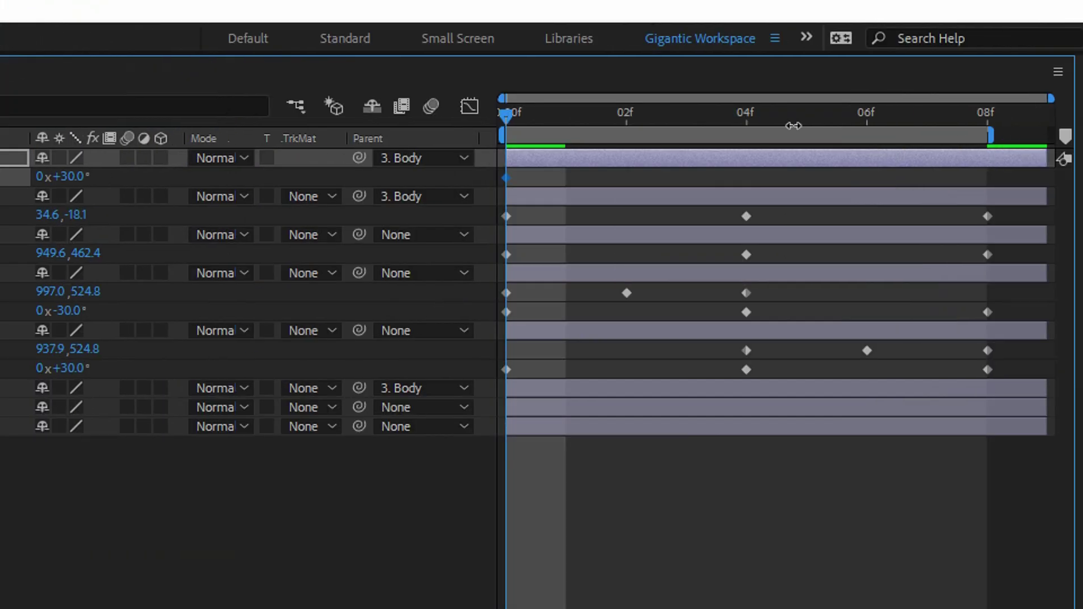
Add a Front Arm Rotation keyframe of -30° at frame 4.
{"action": "left_click", "coordinate": [756, 120]}
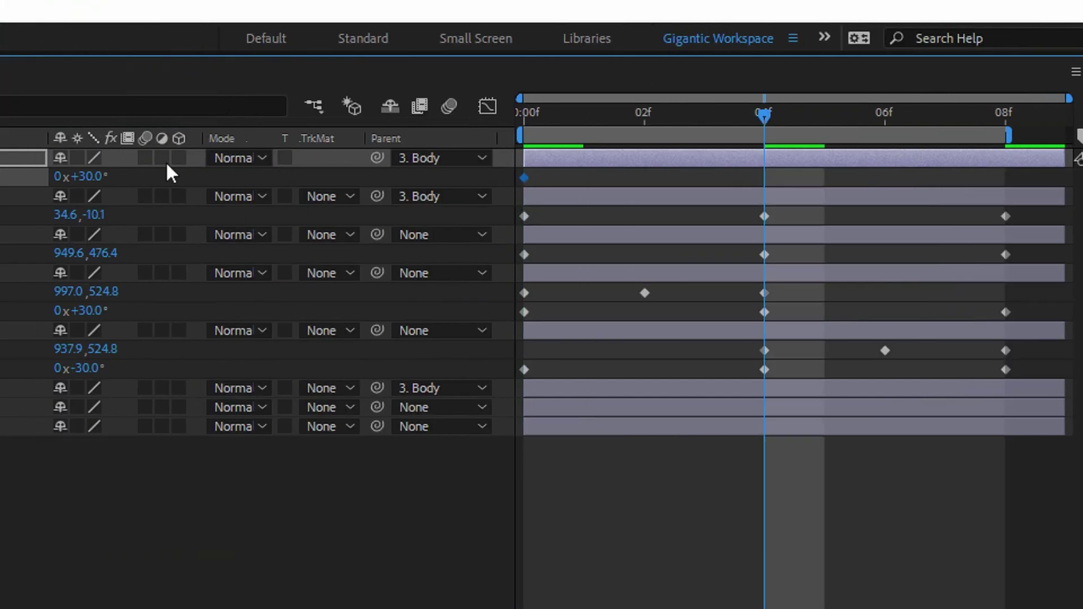
{"action": "left_click", "coordinate": [217, 176]}
{"action": "type", "text": "-30"}
{"action": "key", "text": "Return"}
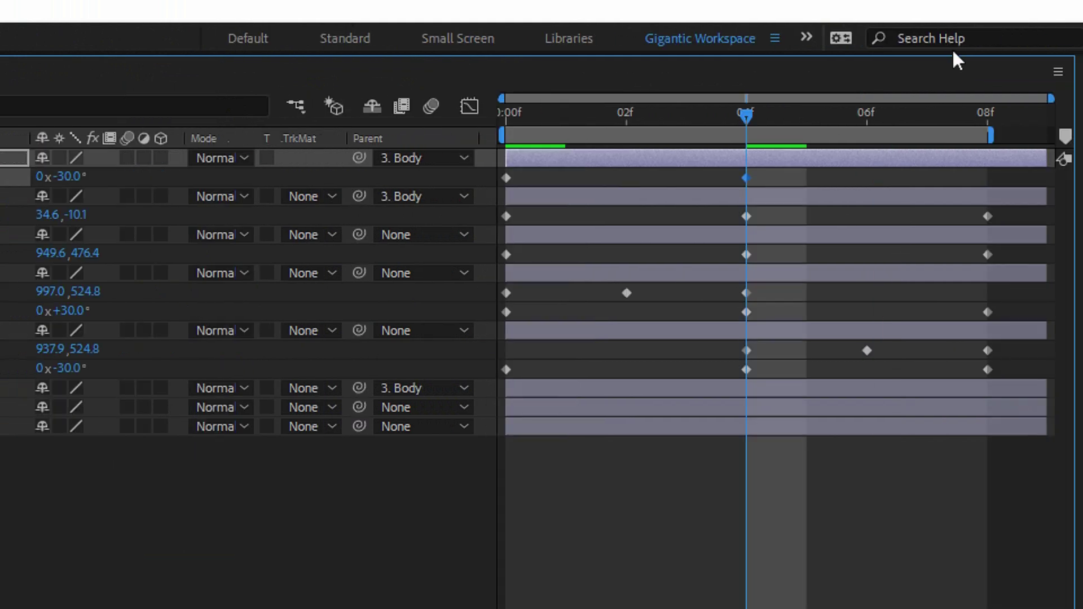
Copy the Front Arm's 30° Rotation keyframe from frame 0 to frame 8.
{"action": "left_click", "coordinate": [982, 115]}
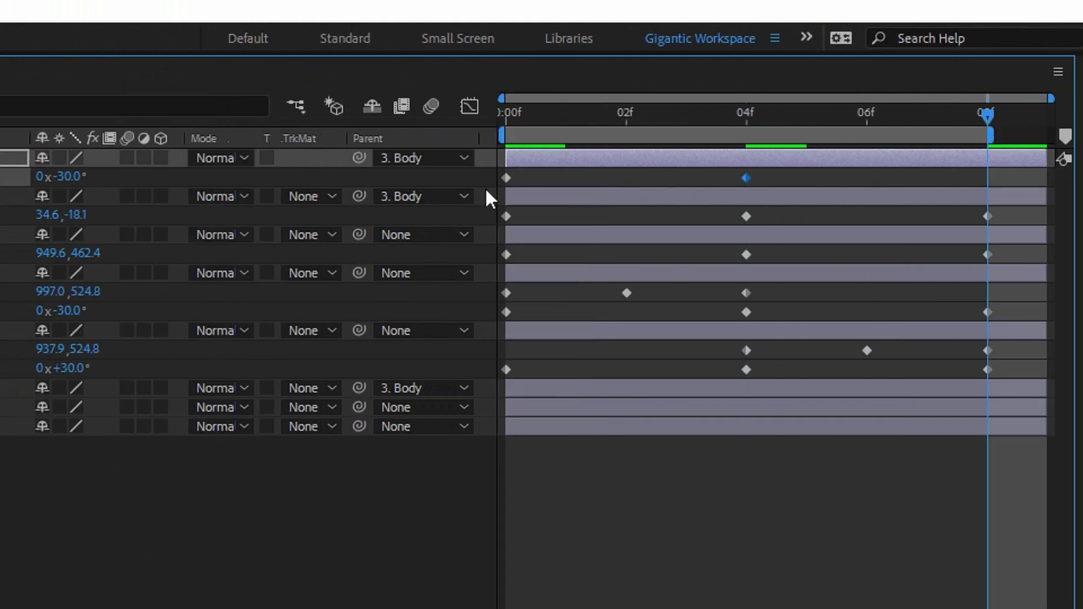
{"action": "key", "text": "ctrl+c"}
{"action": "key", "text": "ctrl+v"}
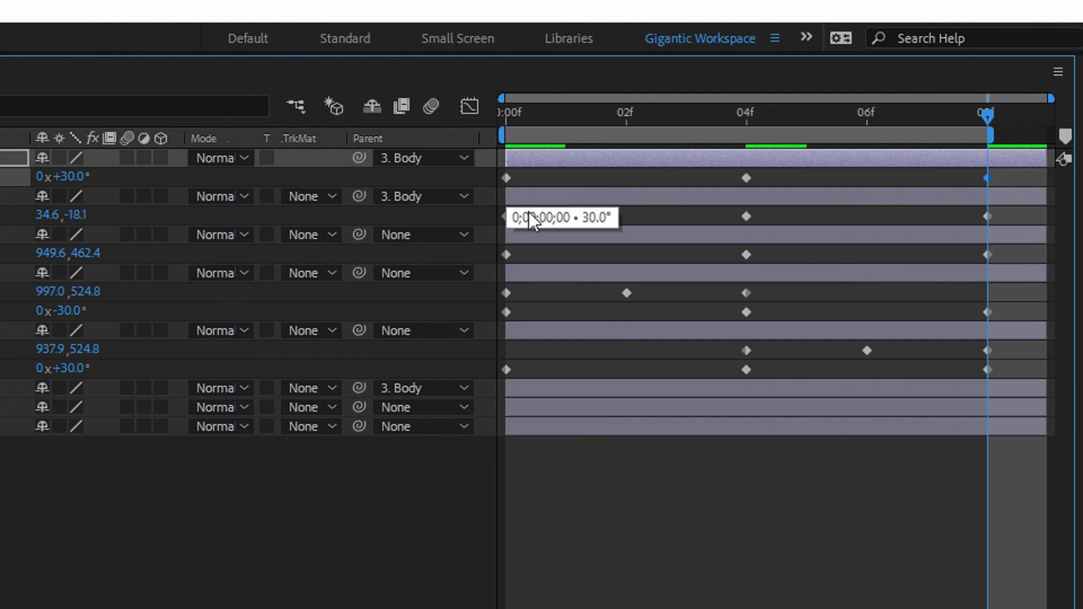
Keyframe the Back Arm's Rotation at -30° on frame 0 and 30° on frame 4.
{"action": "left_click", "coordinate": [526, 117]}
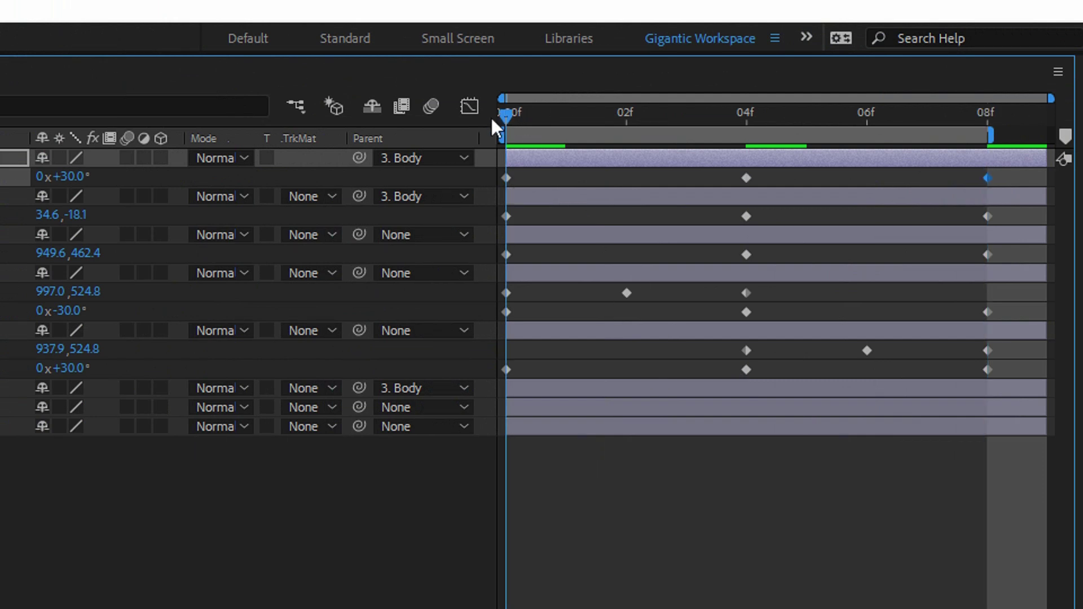
{"action": "left_click", "coordinate": [524, 390]}
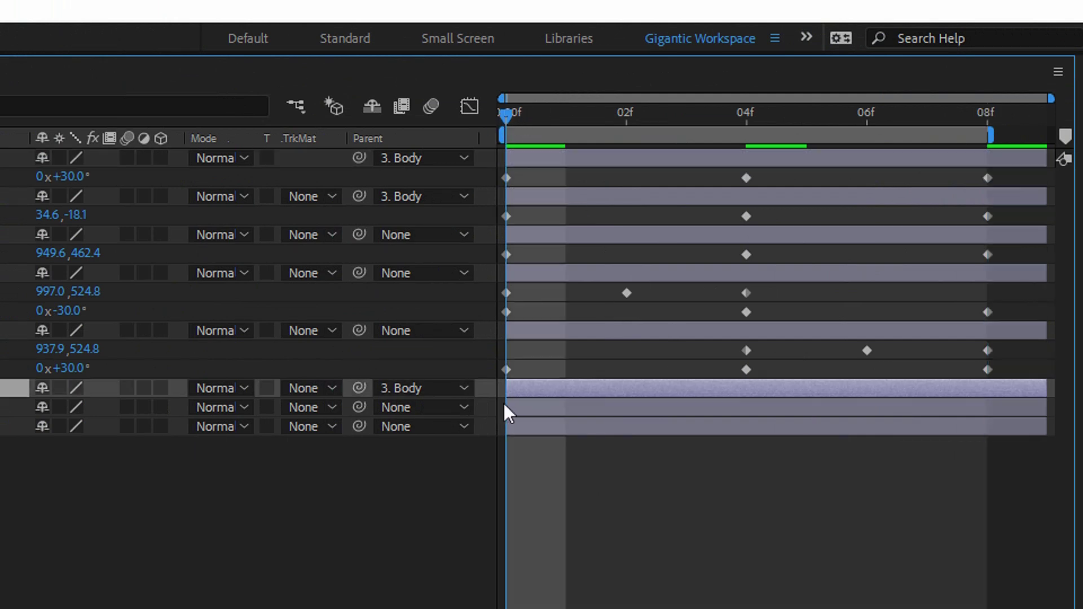
{"action": "key", "text": "r"}
{"action": "left_click_drag", "start_coordinate": [79, 406], "coordinate": [75, 416]}
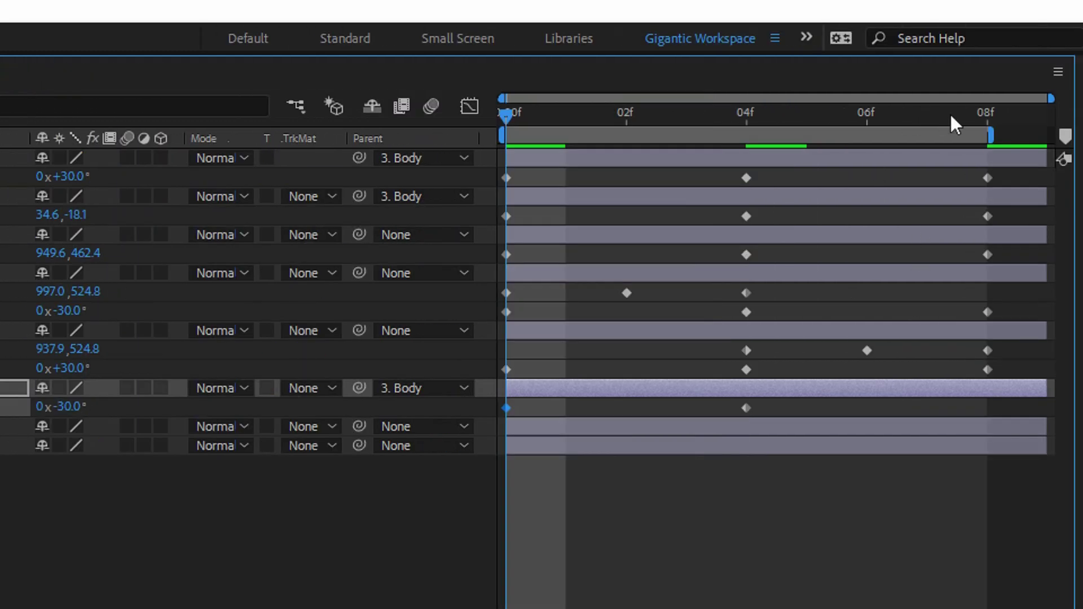
Copy the Back Arm's -30° Rotation keyframe from frame 0 to frame 8.
{"action": "left_click", "coordinate": [986, 116]}
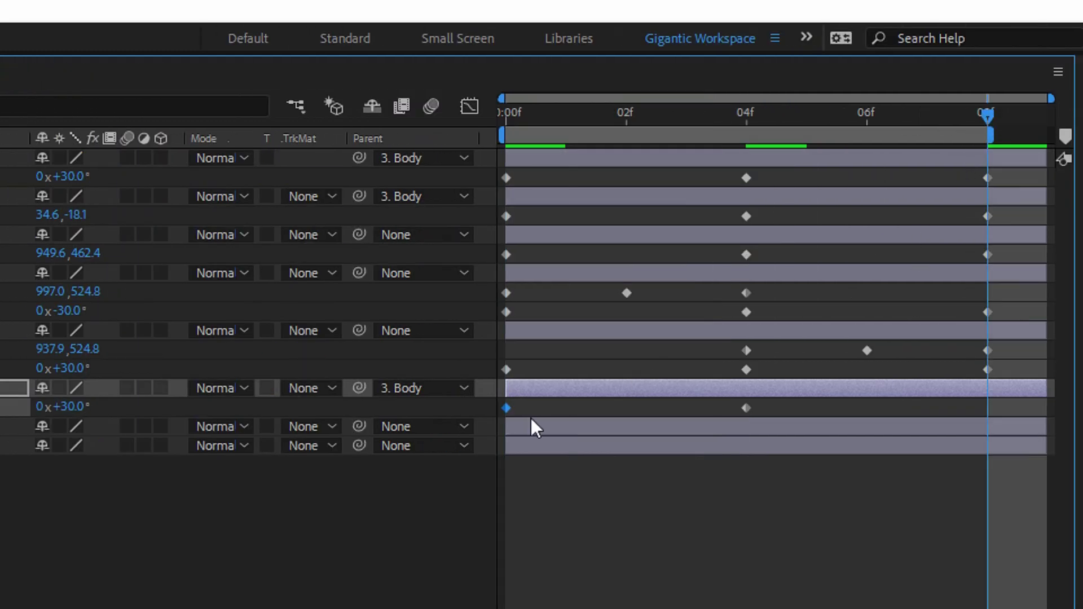
{"action": "key", "text": "ctrl+c"}
{"action": "key", "text": "ctrl+v"}
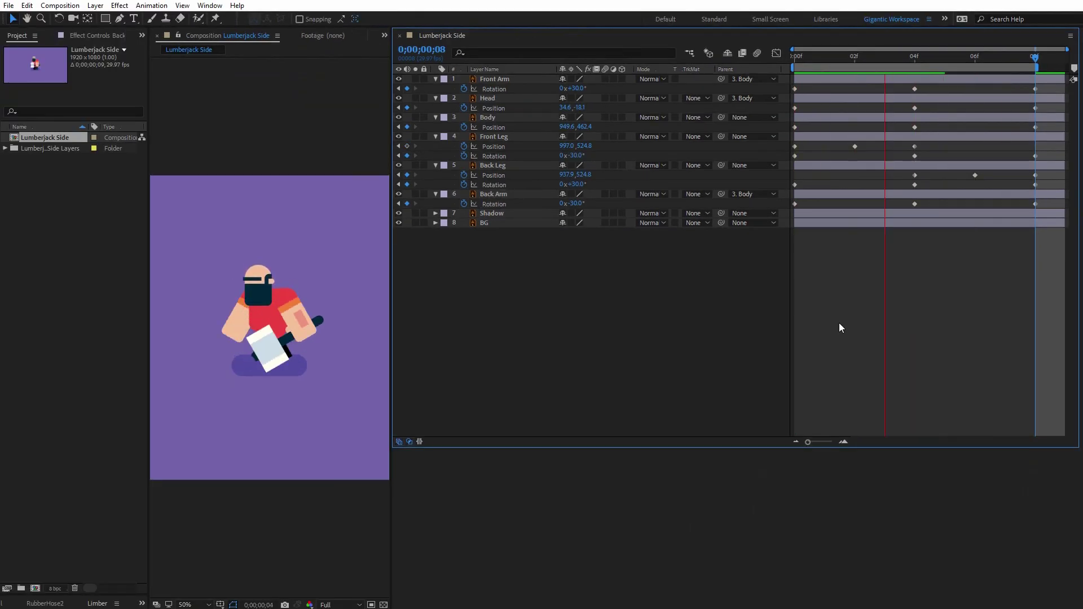
Stop the playback and add a Scale keyframe of 100% to the Shadow layer at frame 0.
{"action": "key", "text": "space"}
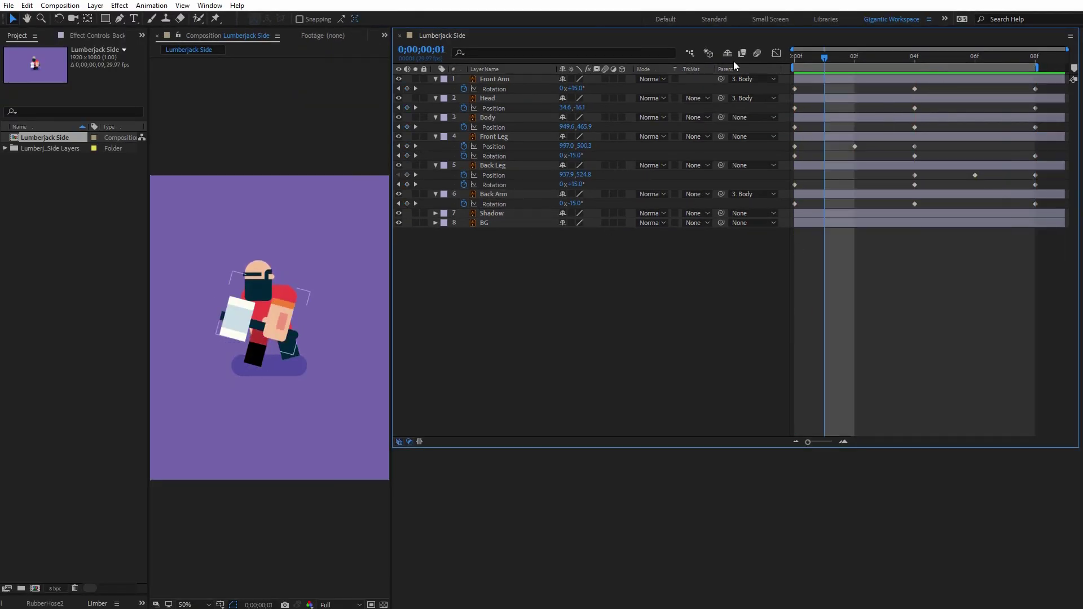
{"action": "left_click", "coordinate": [794, 65]}
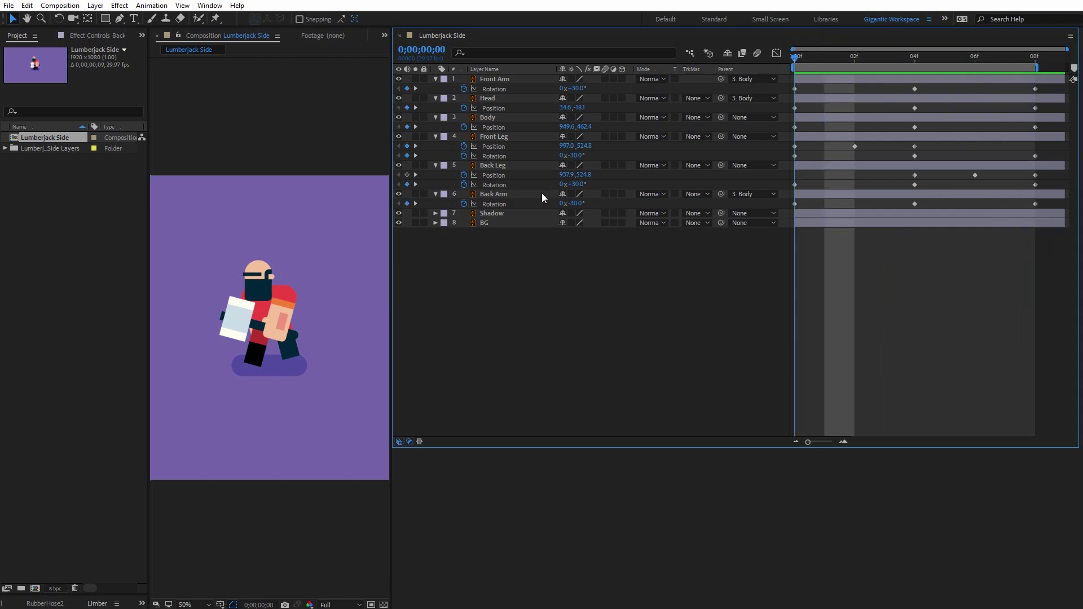
{"action": "left_click", "coordinate": [493, 215]}
{"action": "key", "text": "s"}
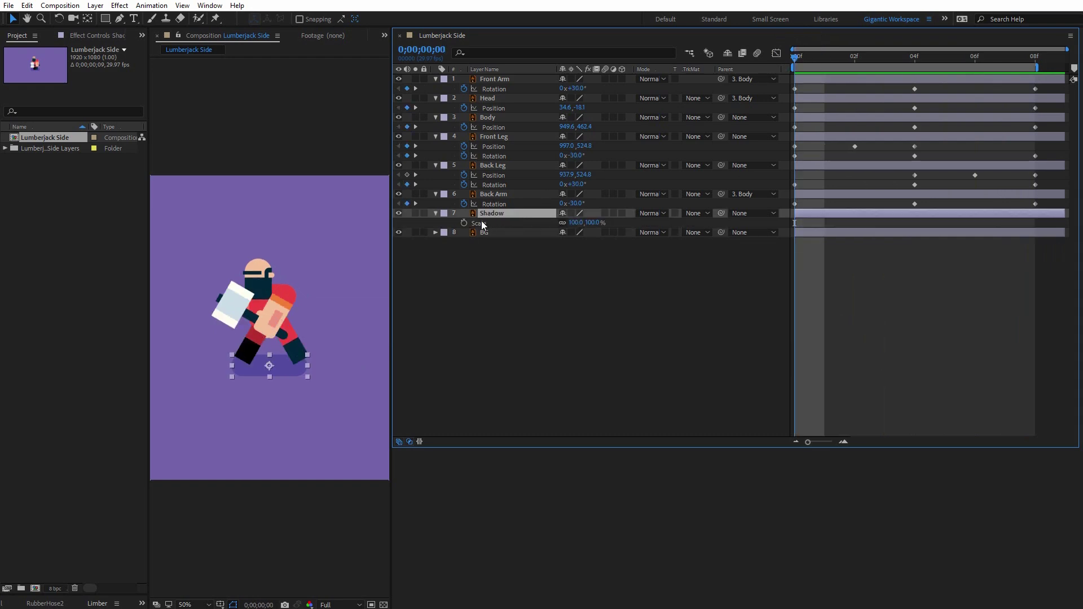
{"action": "left_click", "coordinate": [464, 223]}
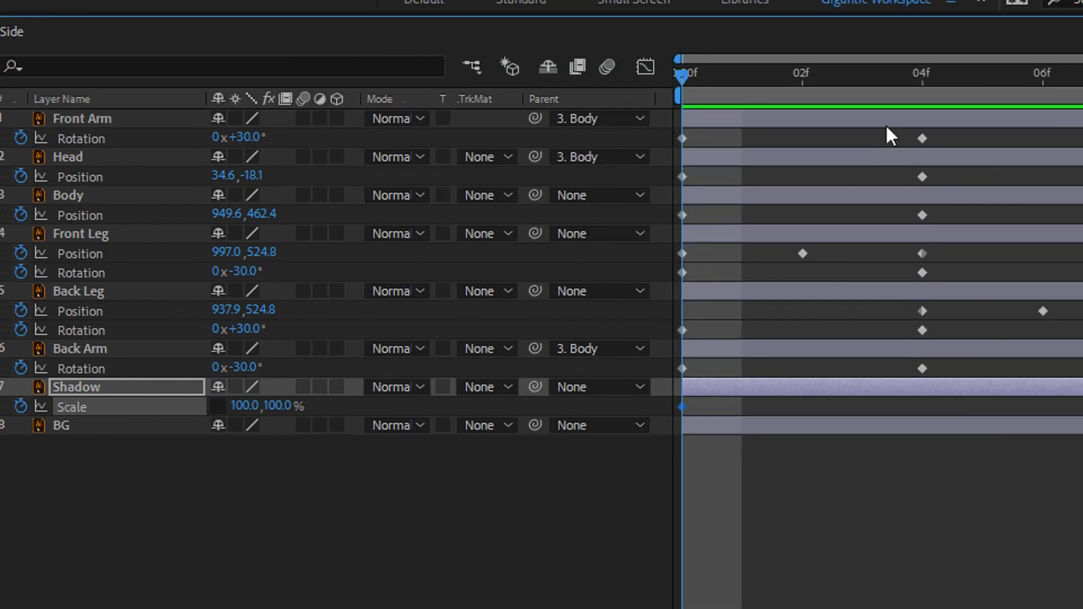
Keyframe the Shadow's horizontal Scale at 90% on frame 4, keeping the vertical value at 100%.
{"action": "key", "text": "Page_Down"}
{"action": "key", "text": "Page_Down"}
{"action": "key", "text": "Page_Down"}
{"action": "key", "text": "Page_Down"}
{"action": "left_click", "coordinate": [209, 446]}
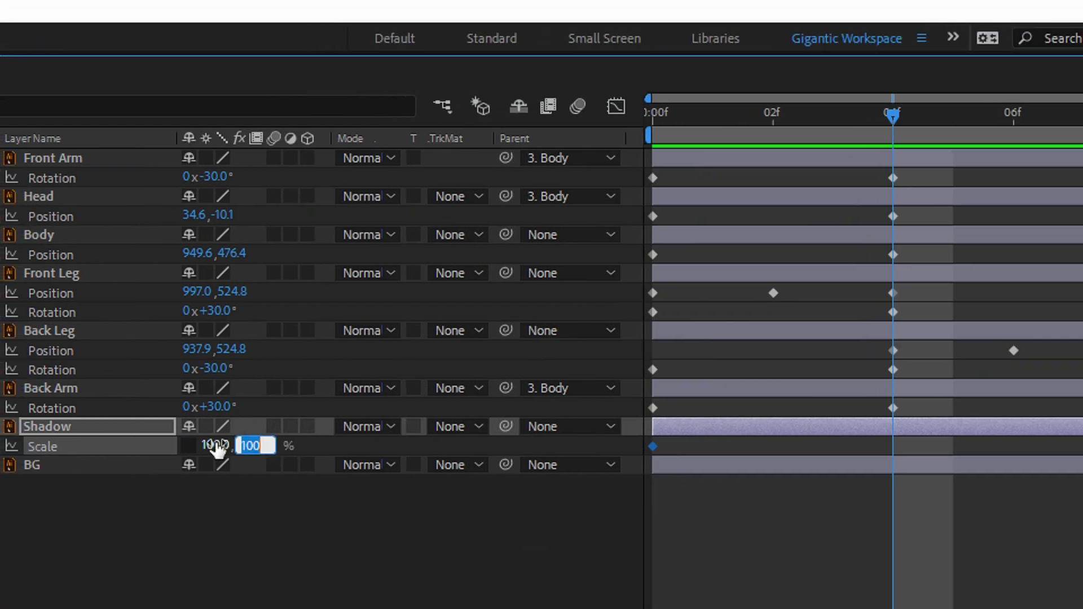
{"action": "left_click", "coordinate": [215, 446]}
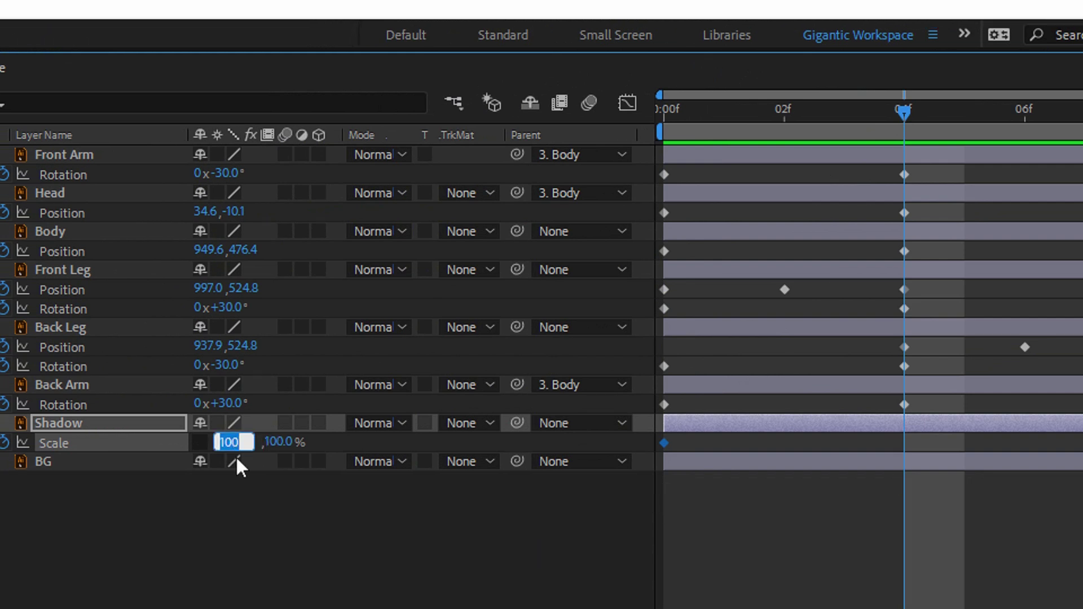
{"action": "type", "text": "90"}
{"action": "key", "text": "Return"}
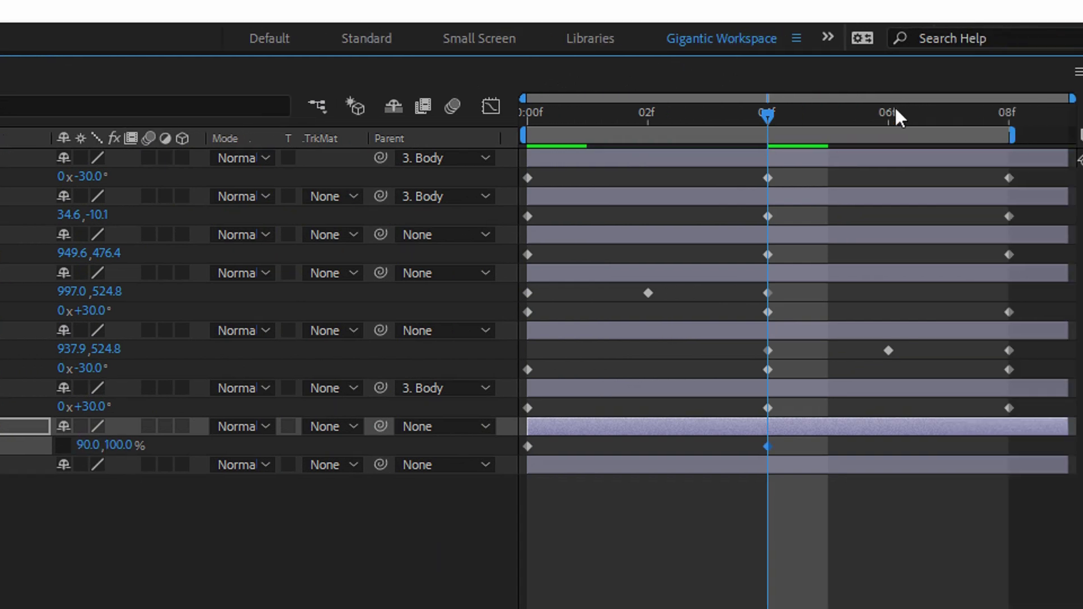
Copy the Shadow's Scale keyframe from frame 0 to frame 8 and preview the loop.
{"action": "left_click", "coordinate": [981, 116]}
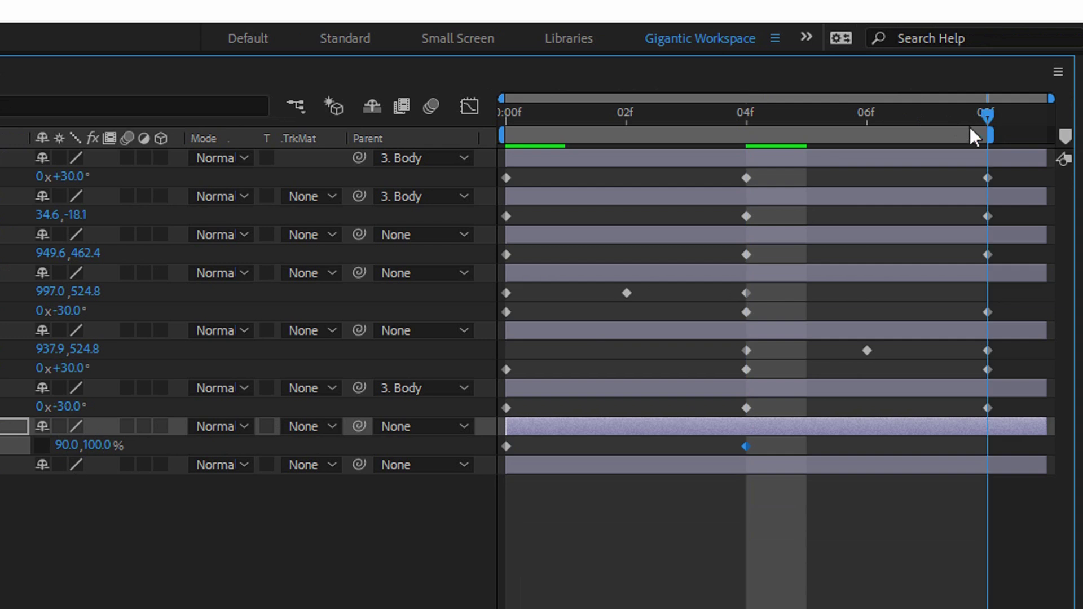
{"action": "left_click", "coordinate": [509, 449]}
{"action": "key", "text": "ctrl+c"}
{"action": "key", "text": "ctrl+v"}
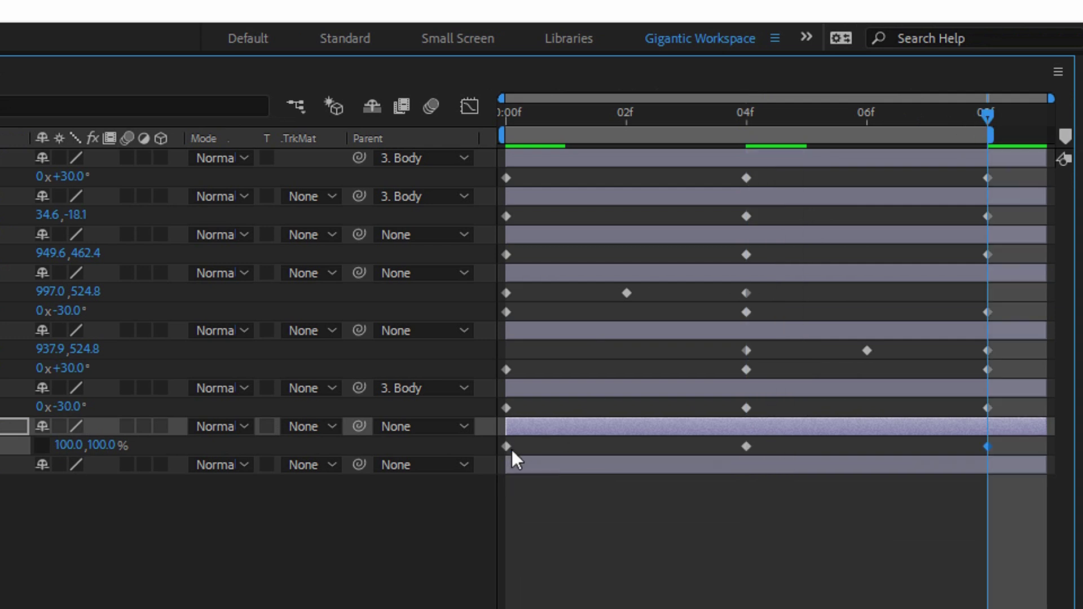
{"action": "key", "text": "space"}
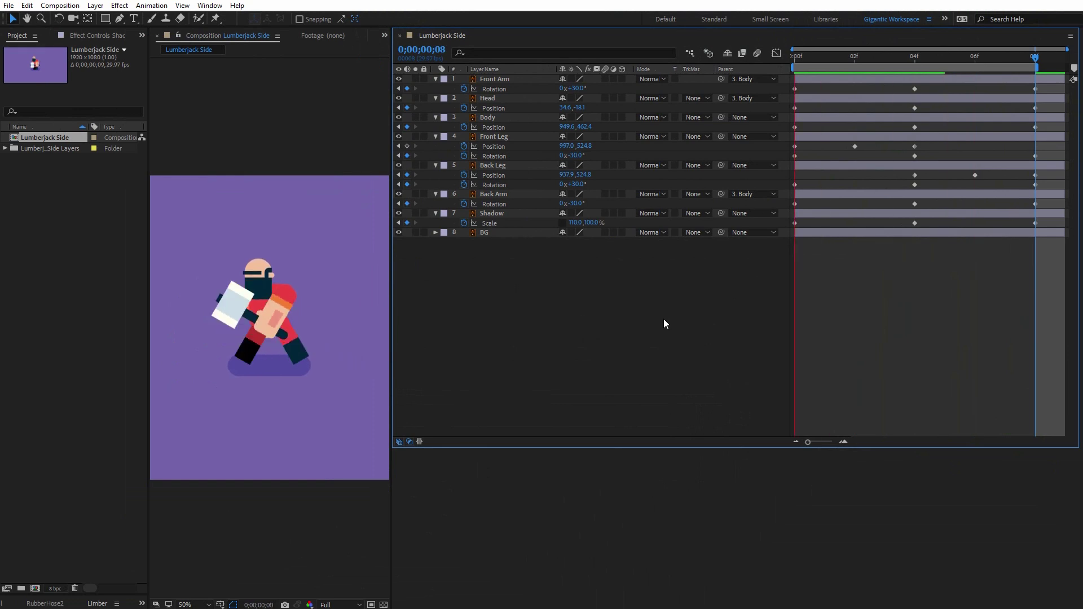
{"action": "key", "text": "space"}
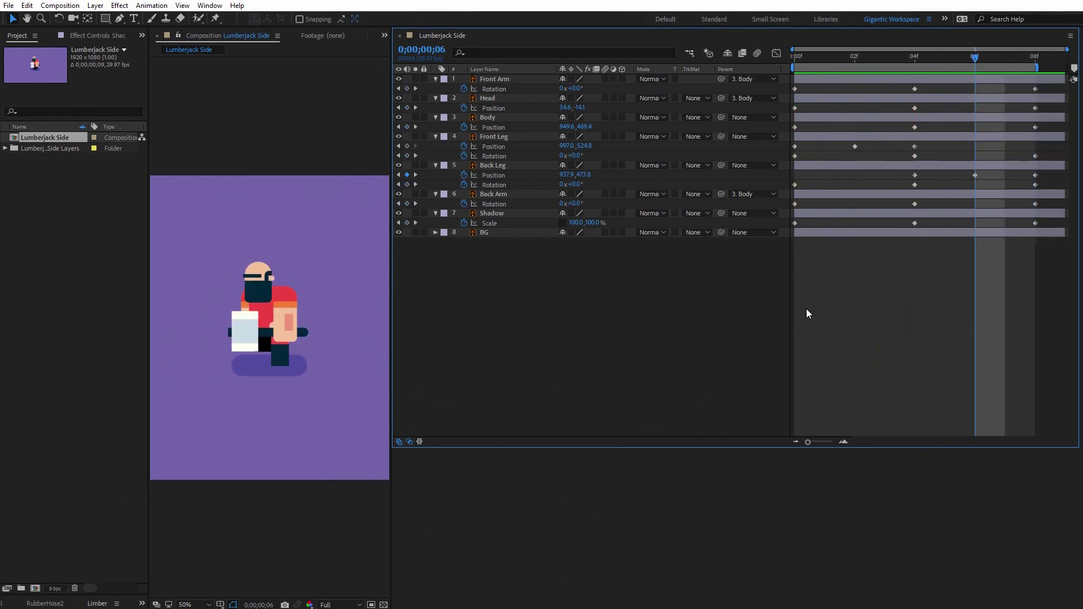
Apply Easy Ease to all keyframes of the arm, head, body, leg and shadow layers.
{"action": "left_click_drag", "start_coordinate": [1068, 287], "coordinate": [787, 90]}
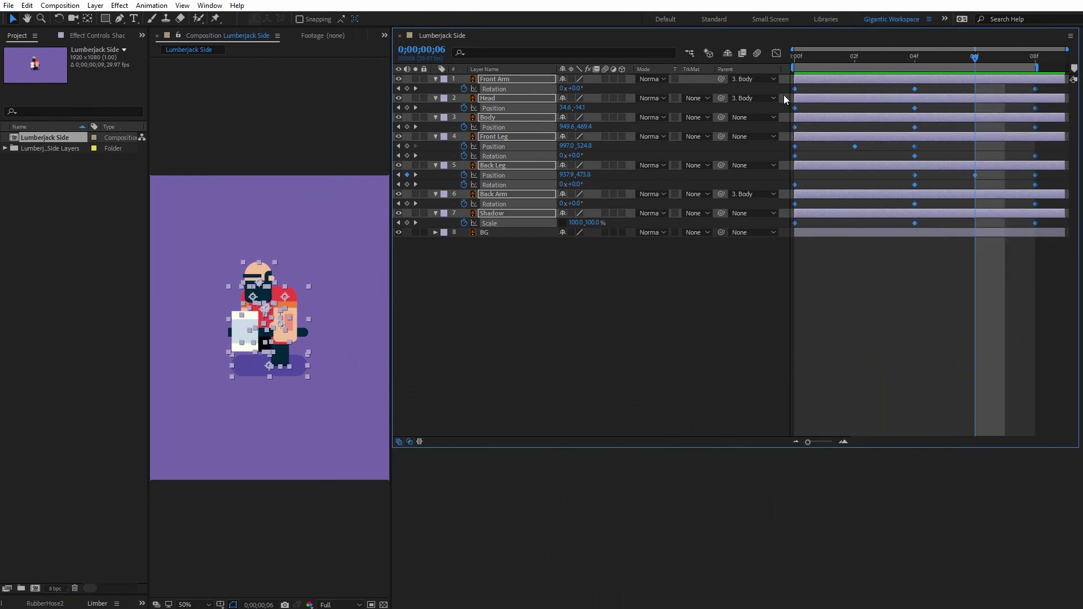
{"action": "key", "text": "F9"}
{"action": "left_click", "coordinate": [852, 269]}
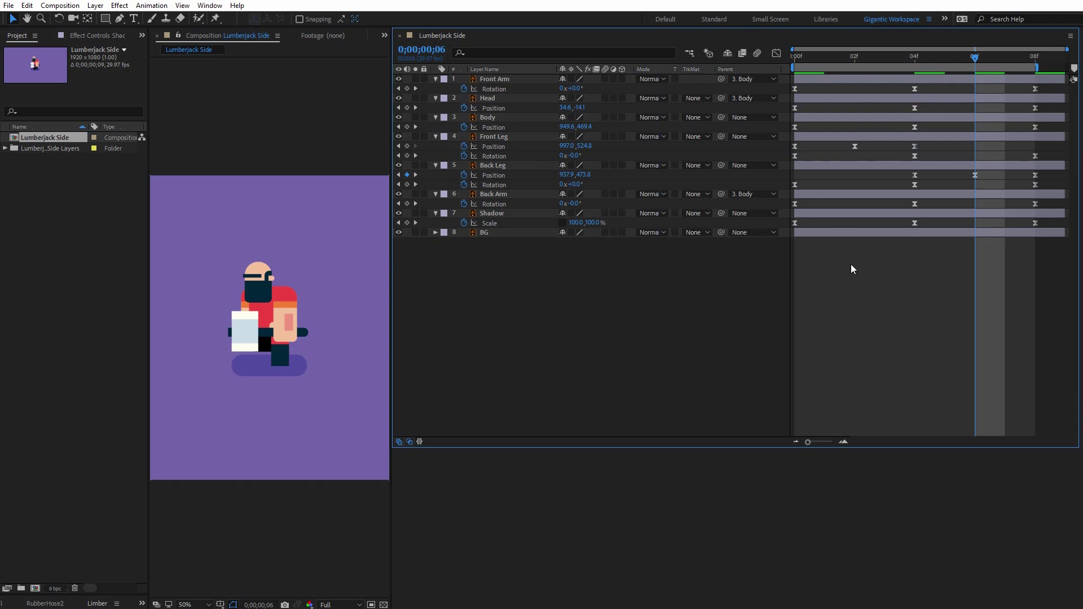
Pre-compose the six layers from Front Arm to Back Arm as "Character", moving all attributes into the new composition.
{"action": "left_click", "coordinate": [493, 88]}
{"action": "left_click", "coordinate": [494, 79]}
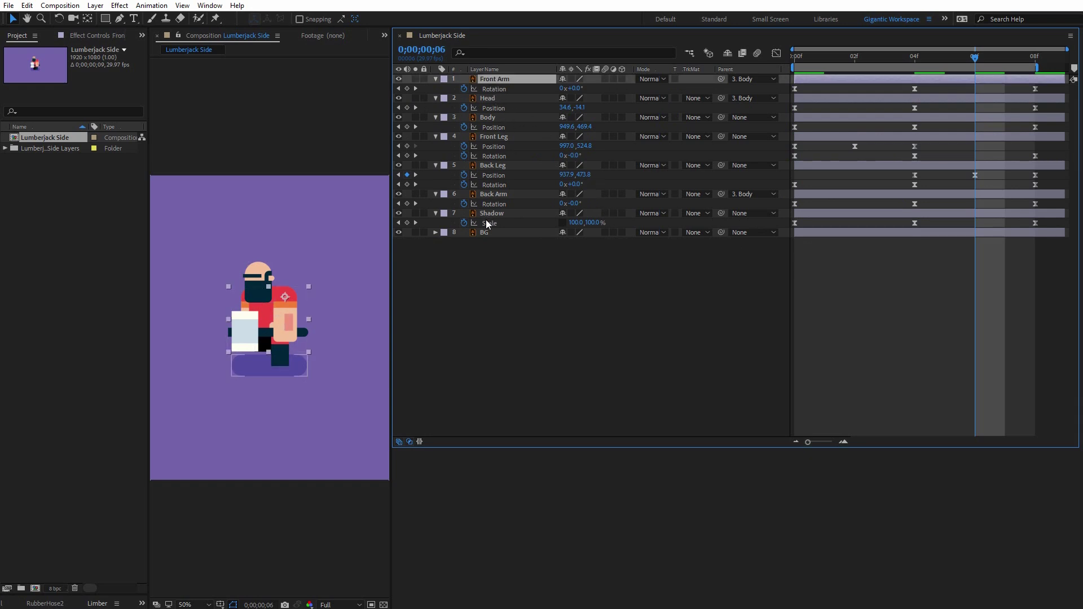
{"action": "left_click", "coordinate": [490, 193], "text": "shift"}
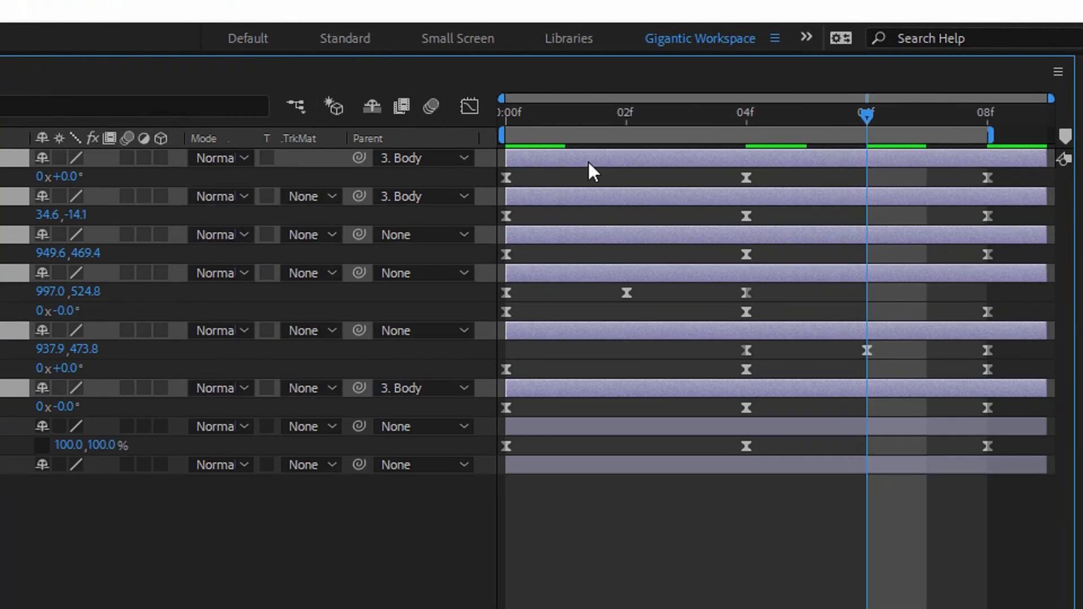
{"action": "right_click", "coordinate": [836, 81]}
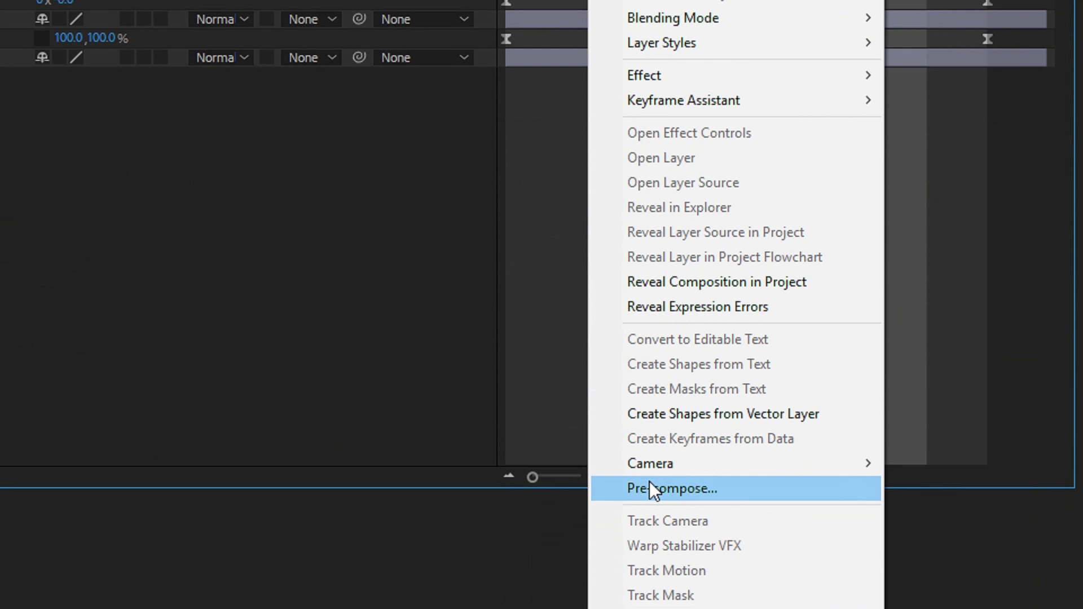
{"action": "left_click", "coordinate": [658, 462]}
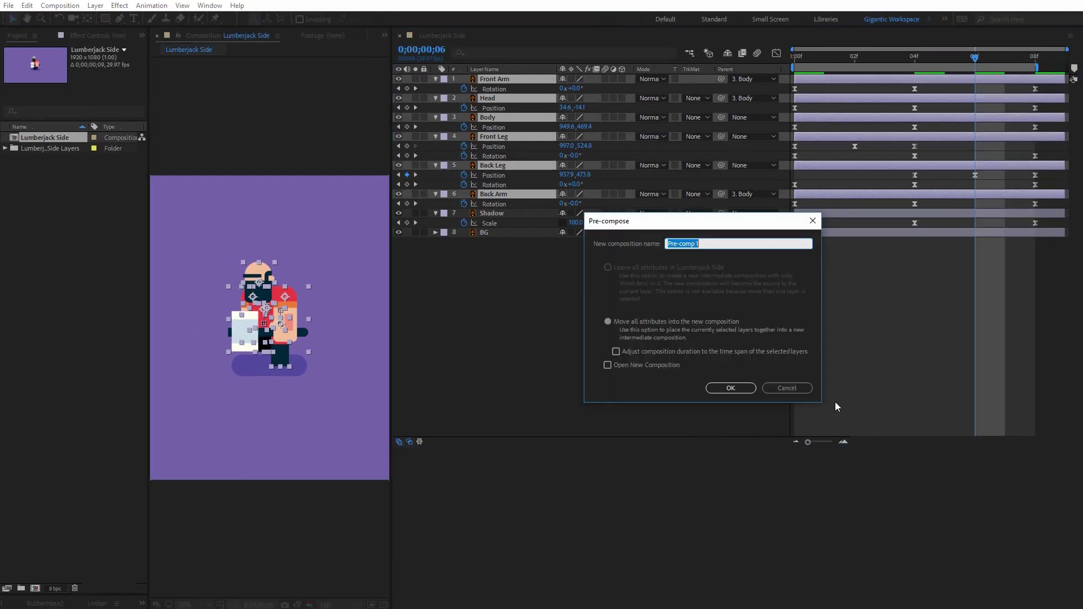
{"action": "type", "text": "Character"}
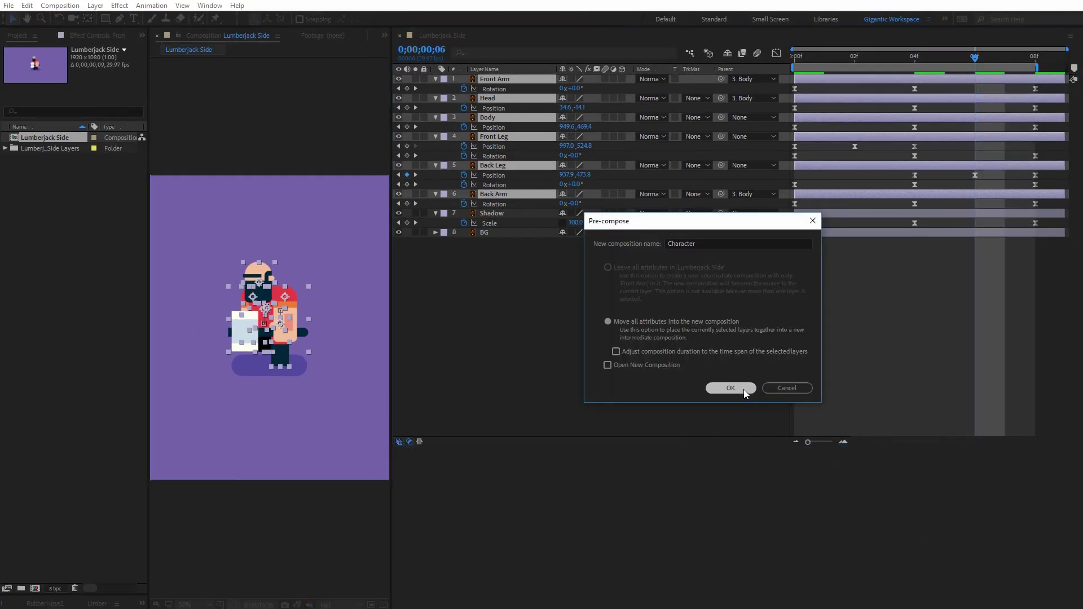
{"action": "left_click", "coordinate": [743, 388]}
Return to frame 0 and move the Character layer's anchor point to between the feet, over the shadow.
{"action": "left_click", "coordinate": [795, 56]}
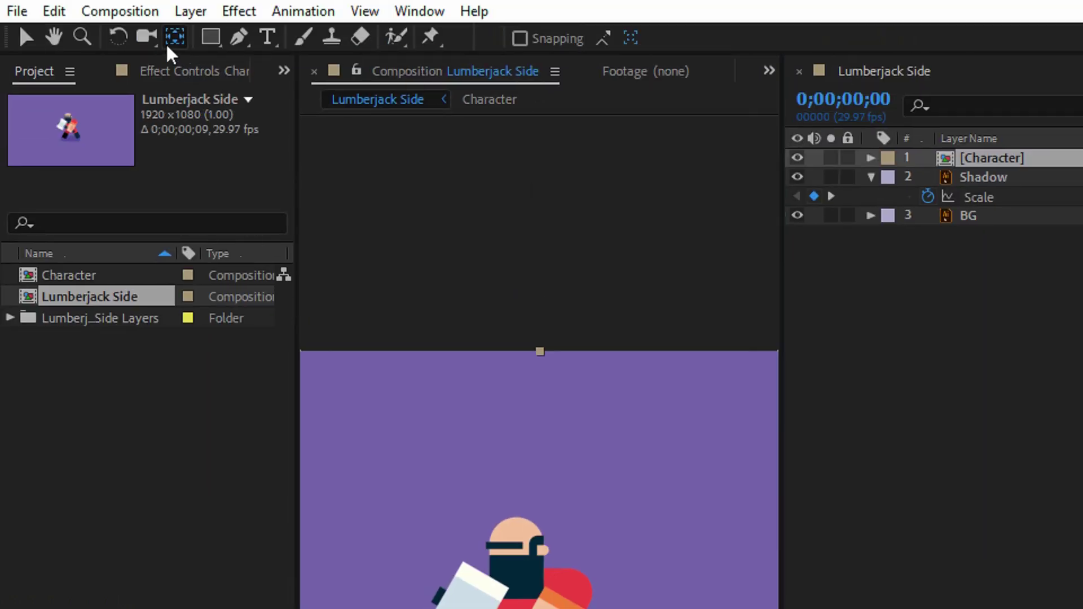
{"action": "left_click", "coordinate": [167, 41]}
{"action": "mouse_move", "coordinate": [539, 471]}
{"action": "left_mouse_down"}
{"action": "mouse_move", "coordinate": [539, 463]}
{"action": "mouse_move", "coordinate": [540, 521]}
{"action": "mouse_move", "coordinate": [544, 454]}
{"action": "left_mouse_up"}
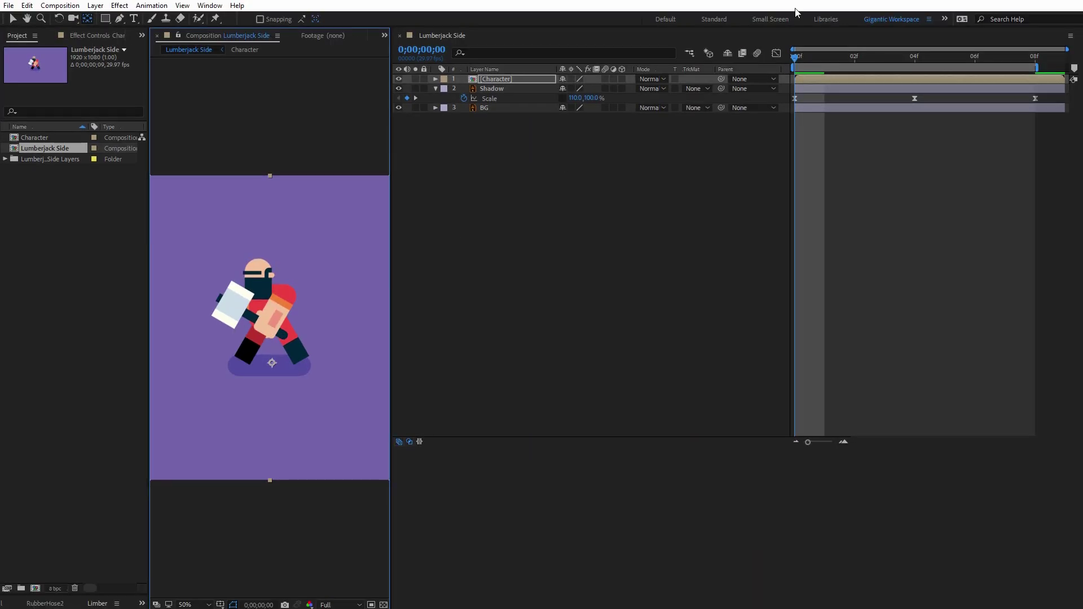
Keyframe the Character layer's Scale at 100% on frame 0 and with 90% height on frame 4.
{"action": "key", "text": "s"}
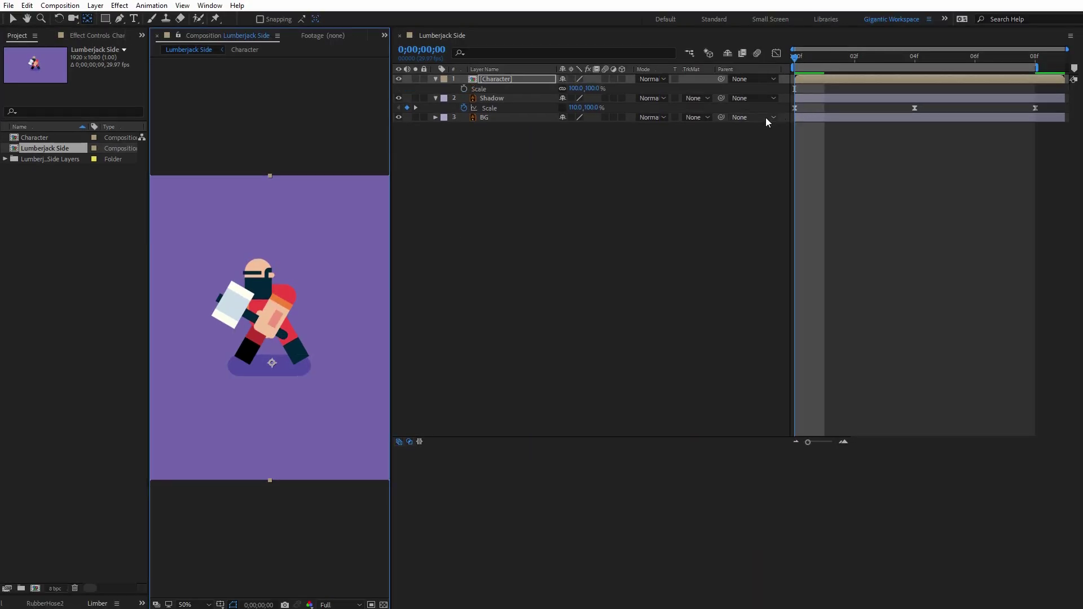
{"action": "left_click", "coordinate": [464, 89]}
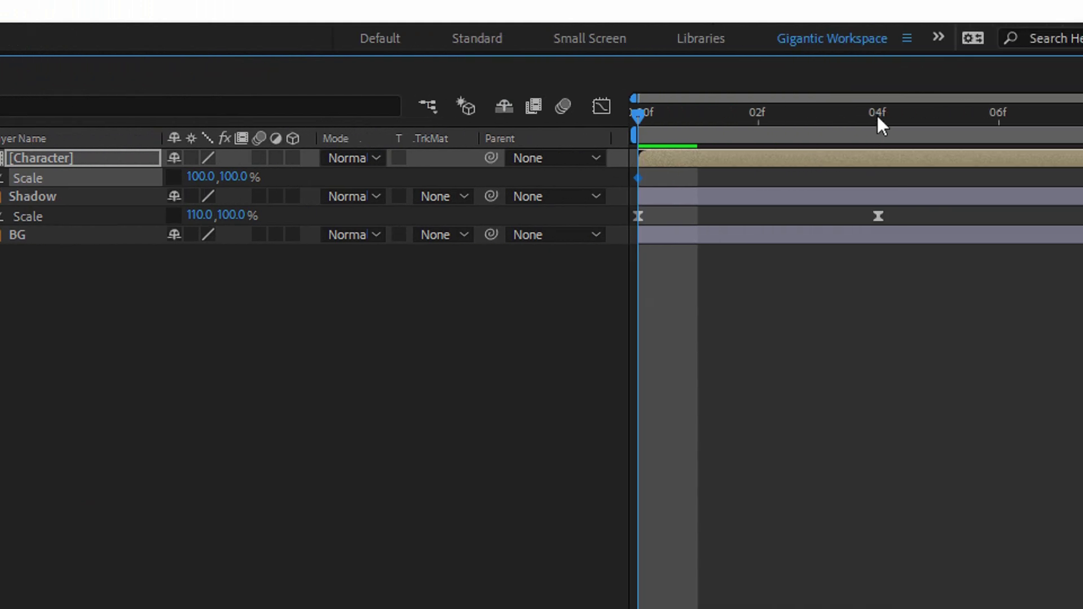
{"action": "left_click", "coordinate": [745, 121]}
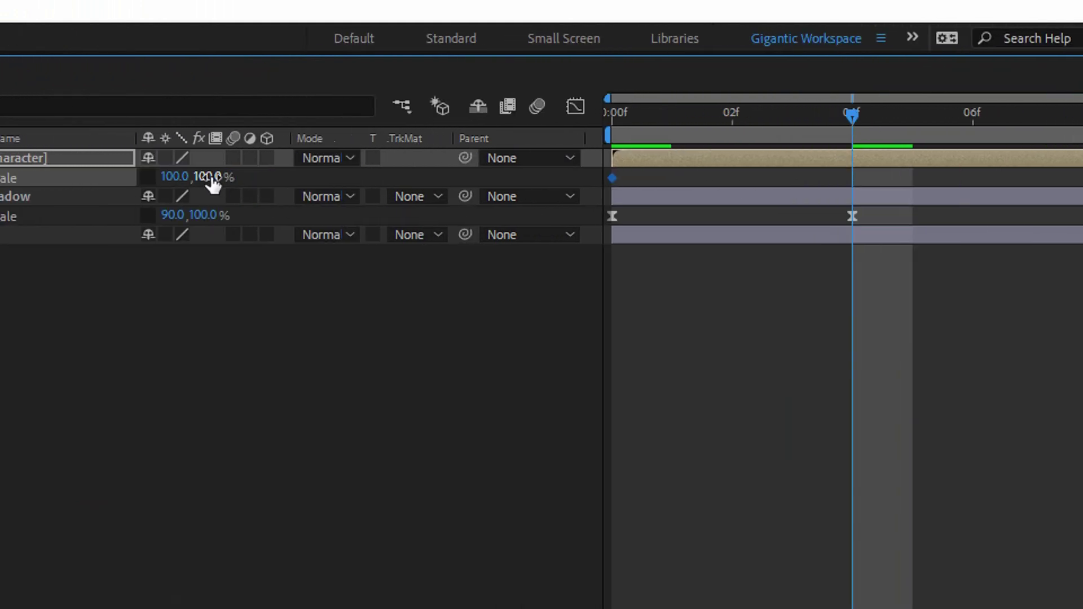
{"action": "left_click", "coordinate": [101, 176]}
{"action": "type", "text": "90"}
{"action": "key", "text": "Return"}
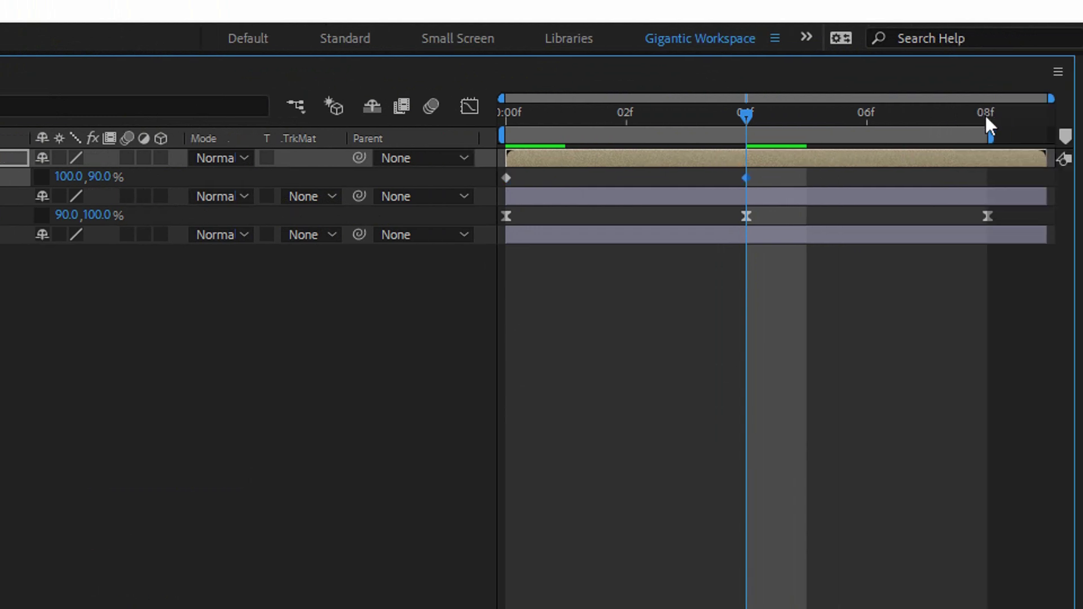
Copy the Character's Scale keyframe from frame 0 to frame 8 and apply Easy Ease to its Scale keyframes.
{"action": "left_click", "coordinate": [984, 116]}
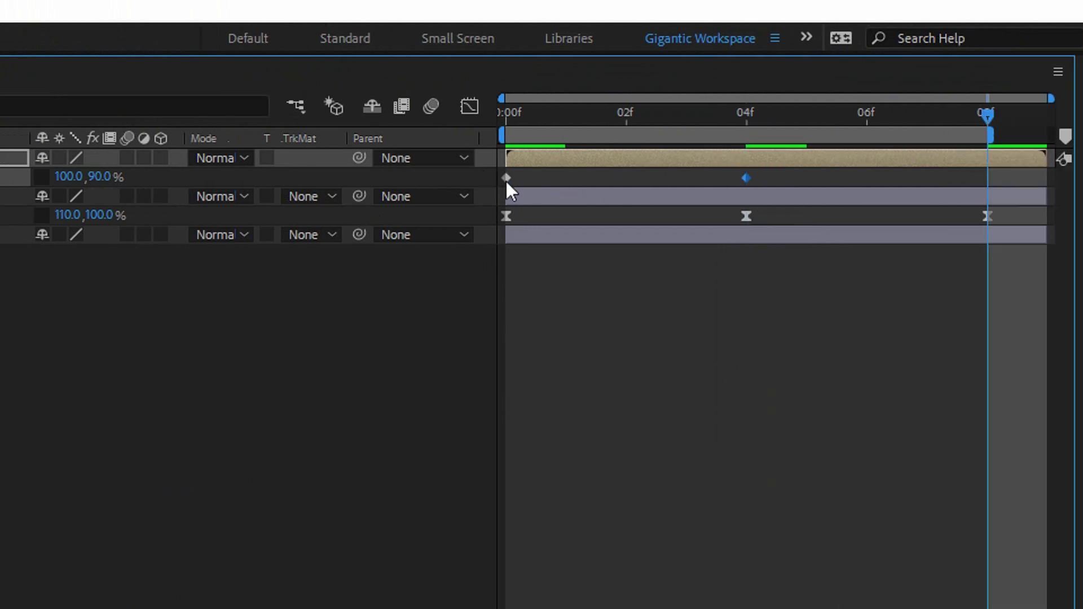
{"action": "key", "text": "ctrl+c"}
{"action": "key", "text": "ctrl+v"}
{"action": "left_click_drag", "start_coordinate": [1005, 174], "coordinate": [489, 194]}
Set the composition view's magnification to 25% and play back the walk cycle.
{"action": "left_click", "coordinate": [186, 605]}
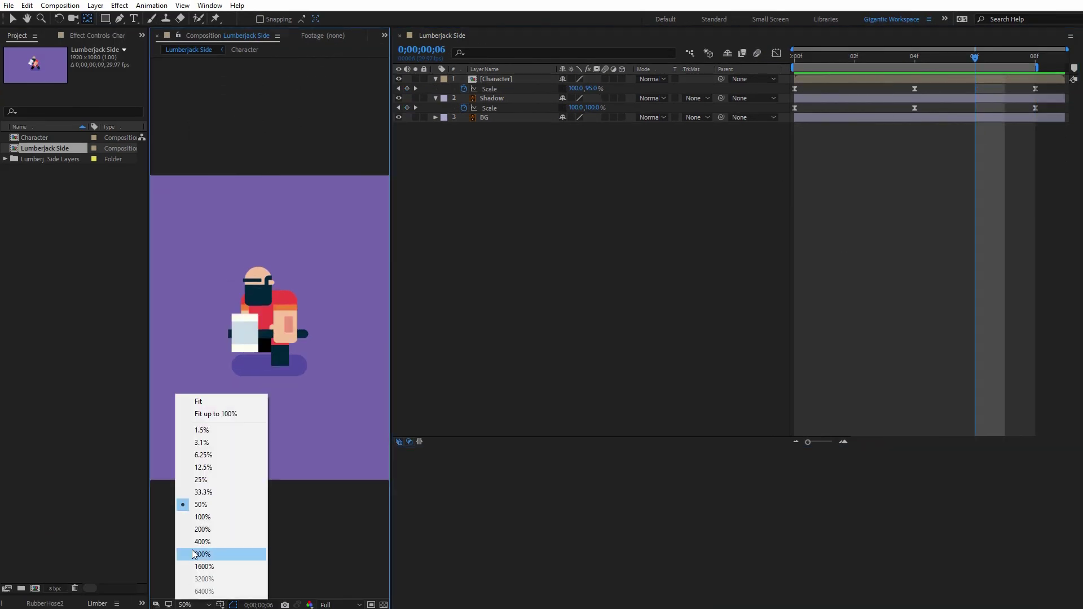
{"action": "left_click", "coordinate": [201, 480]}
{"action": "left_click", "coordinate": [685, 273]}
{"action": "key", "text": "space"}
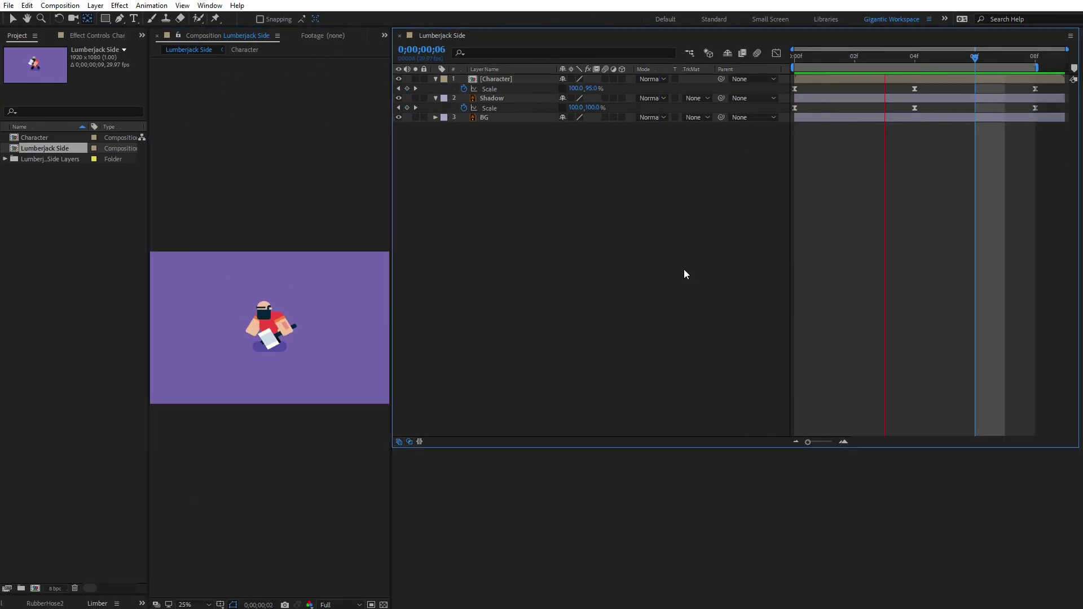